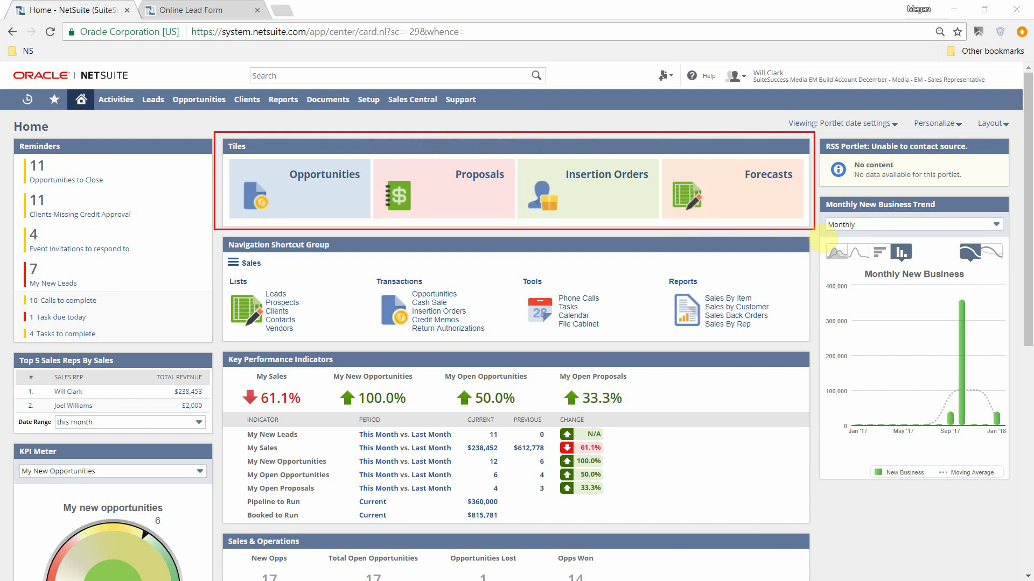
pyautogui.press('Escape')
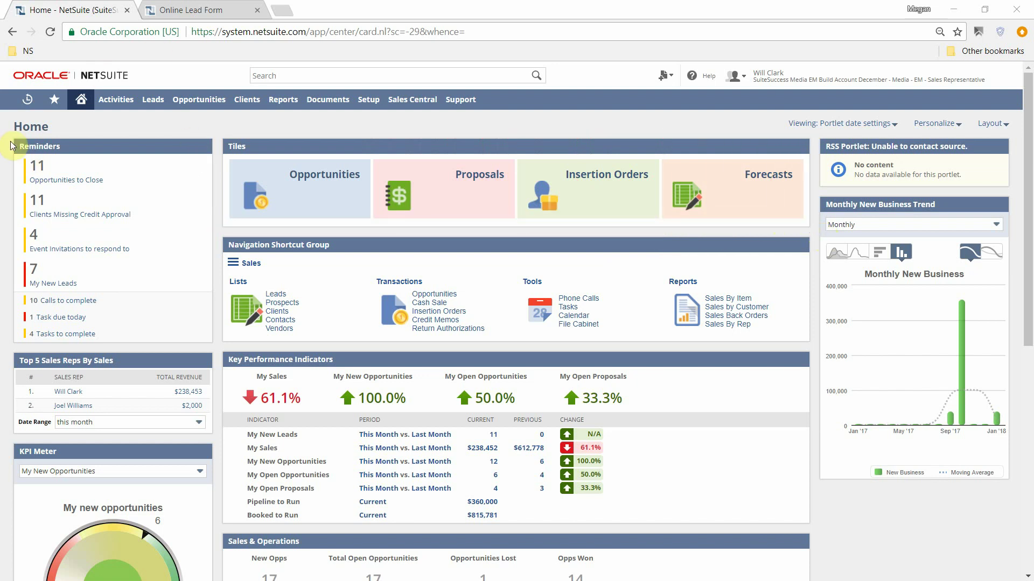
pyautogui.moveTo(7, 135); pyautogui.dragTo(126, 223)
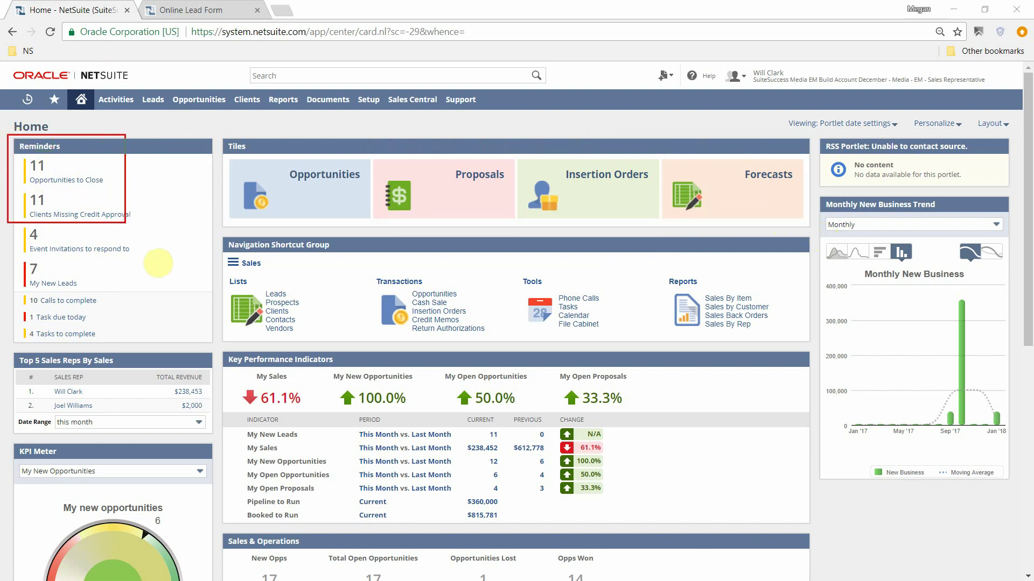
pyautogui.moveTo(157, 263); pyautogui.dragTo(227, 354)
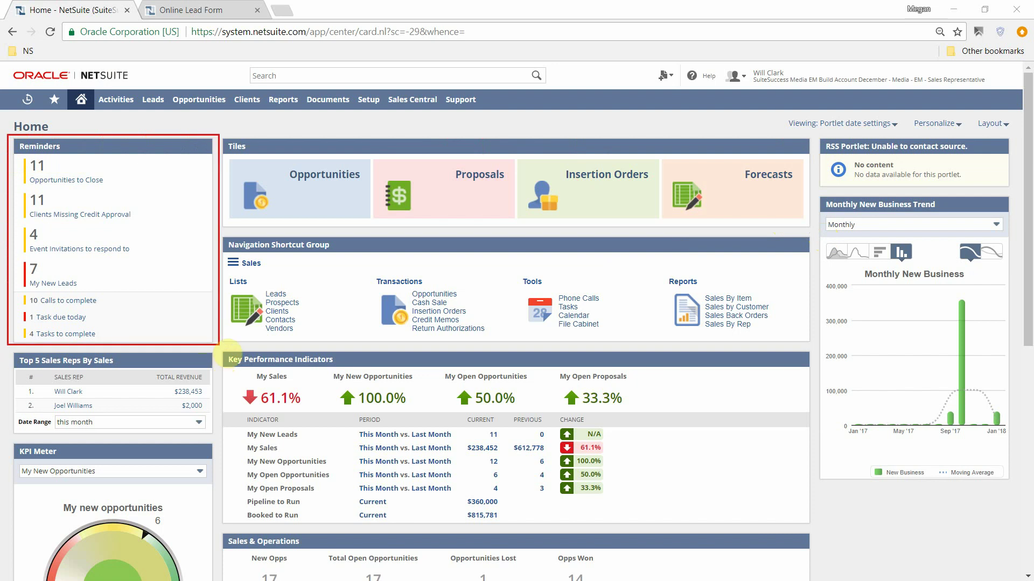
pyautogui.press('Escape')
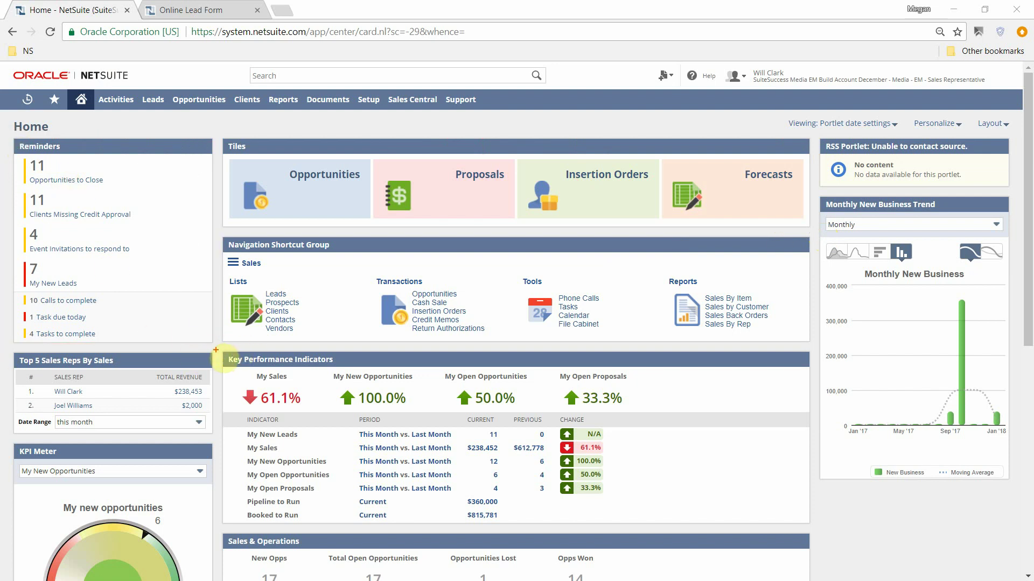
pyautogui.moveTo(219, 348)
pyautogui.mouseDown()
pyautogui.moveTo(275, 394)
pyautogui.moveTo(334, 521)
pyautogui.moveTo(358, 536)
pyautogui.moveTo(641, 527)
pyautogui.moveTo(663, 540)
pyautogui.mouseUp()
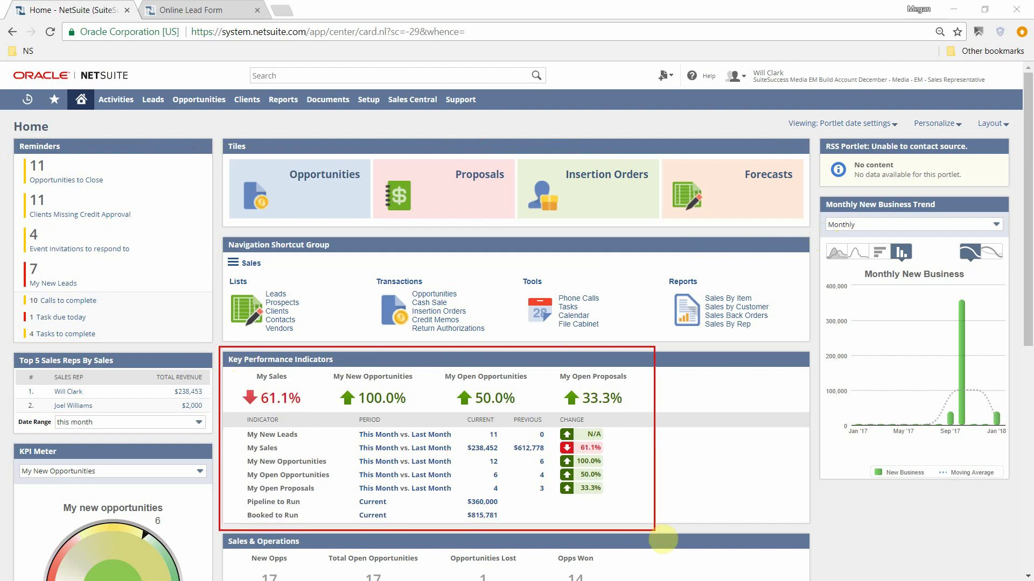
pyautogui.press('Escape')
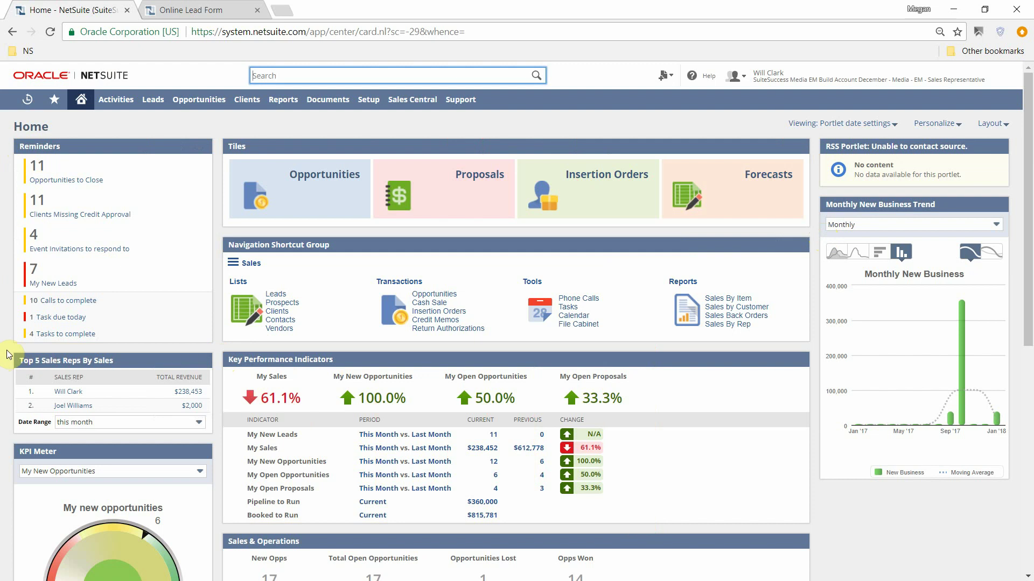
pyautogui.moveTo(10, 350)
pyautogui.mouseDown()
pyautogui.moveTo(145, 388)
pyautogui.moveTo(220, 445)
pyautogui.mouseUp()
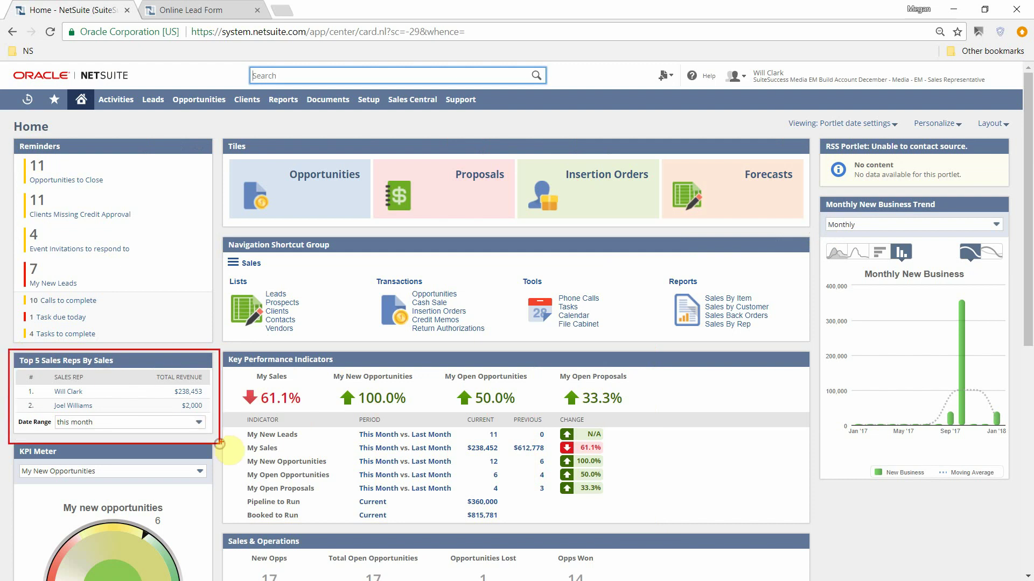
pyautogui.press('Escape')
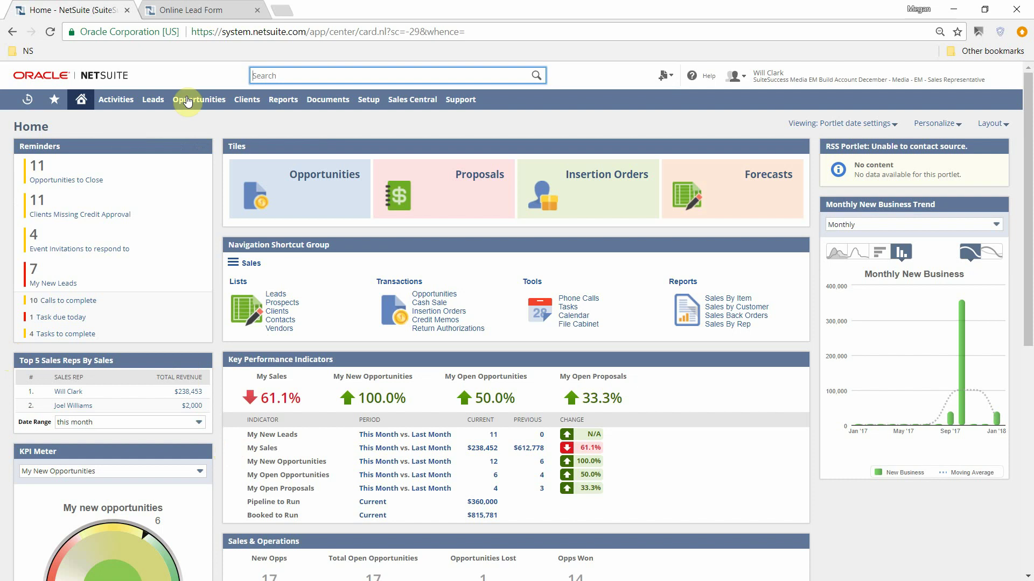
# Submit the completed online lead form for Hall Media Inc.
pyautogui.click(192, 13)
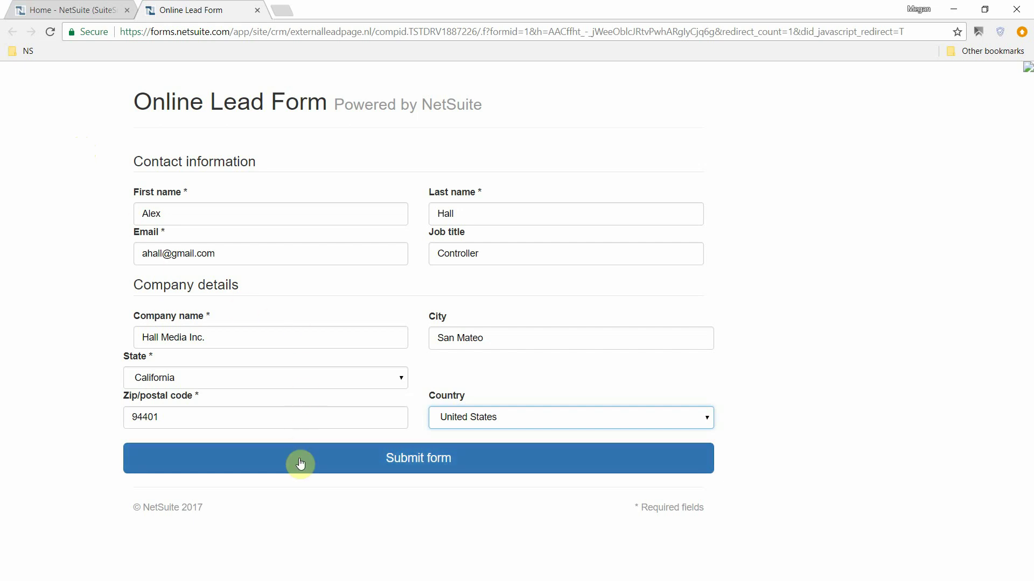
pyautogui.click(317, 461)
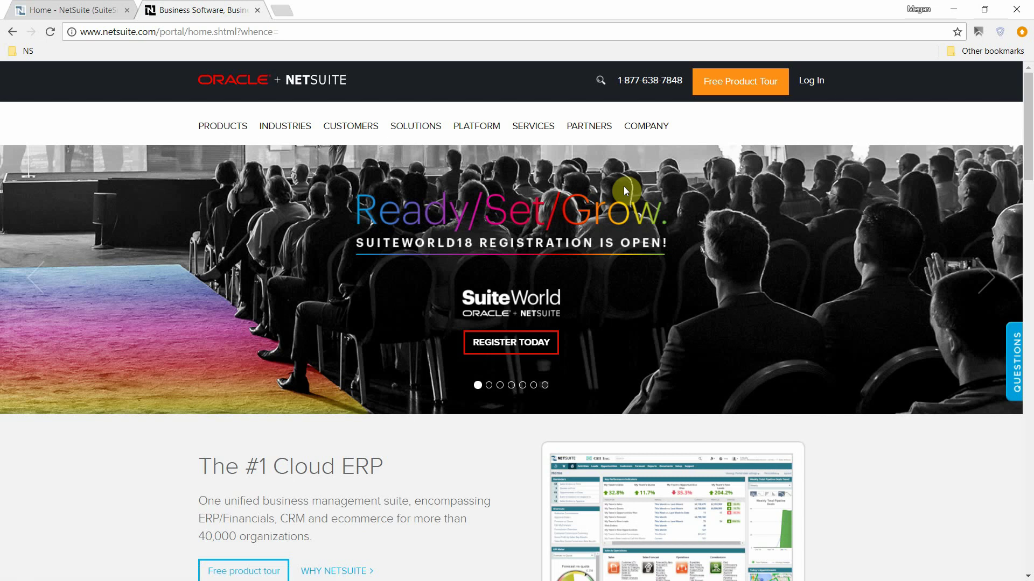
# Return to the NetSuite dashboard, refresh the reminders, and view the messages of the new Hall Media Inc. lead.
pyautogui.click(45, 10)
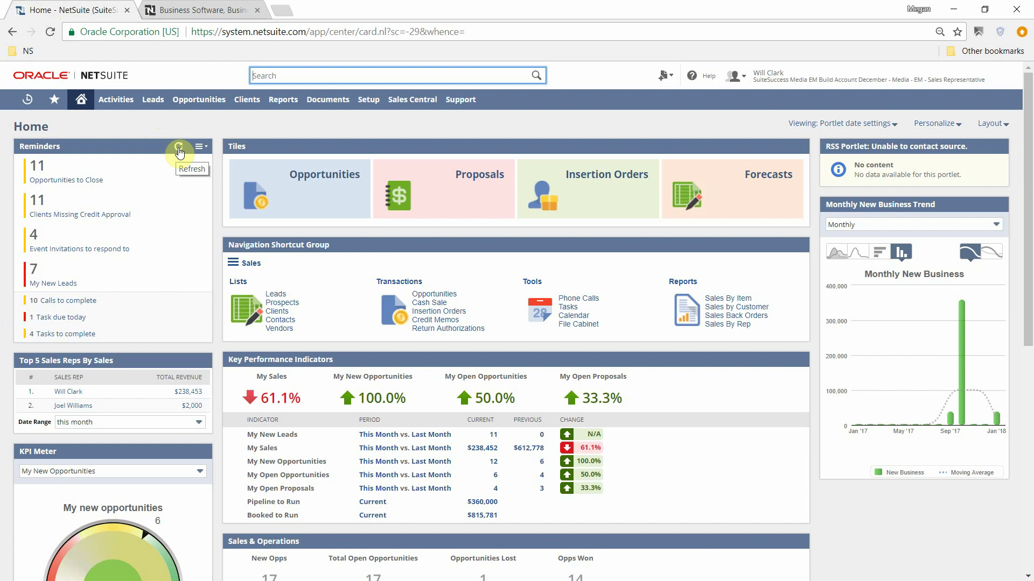
pyautogui.click(179, 148)
pyautogui.click(67, 285)
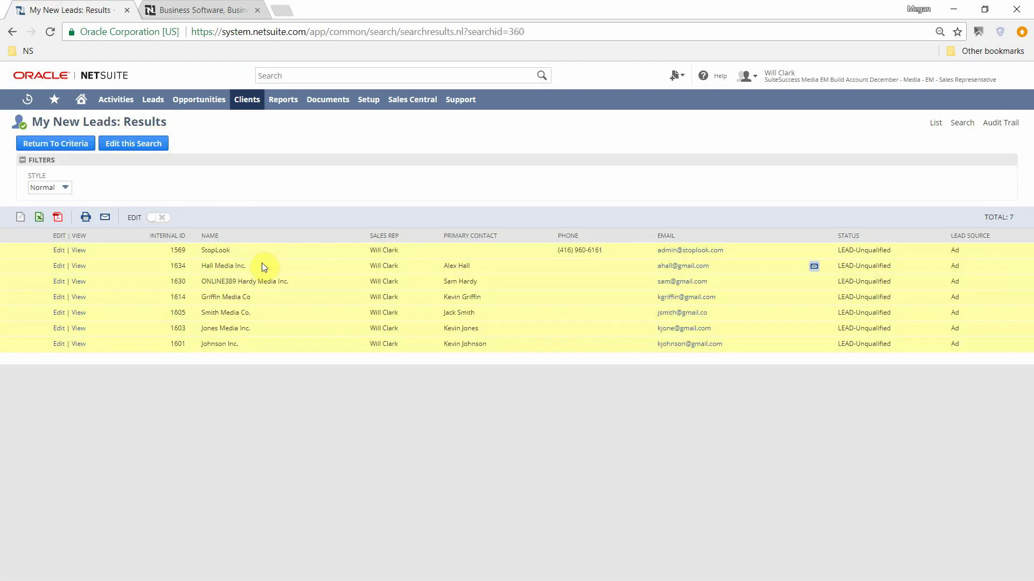
pyautogui.click(78, 266)
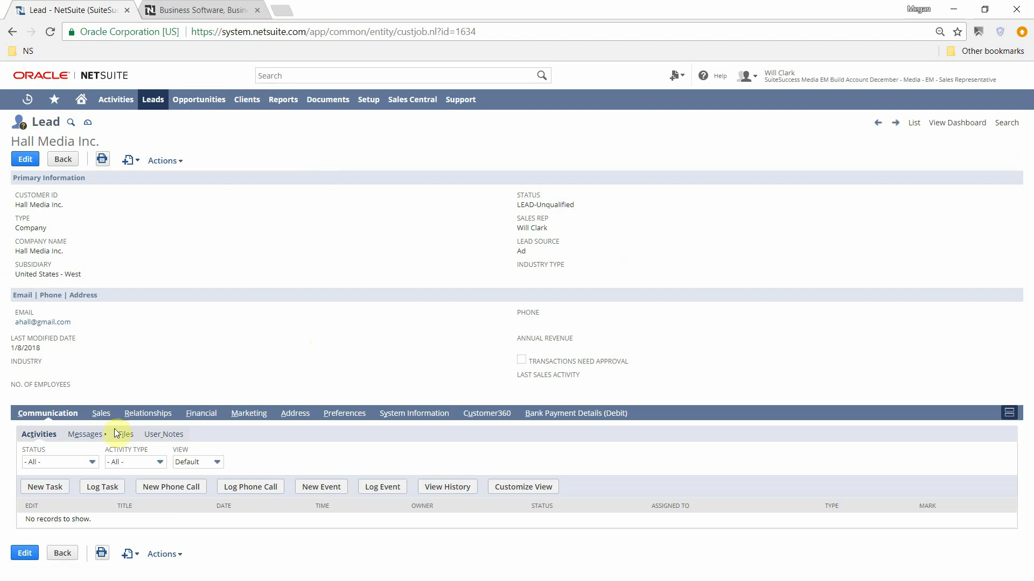
pyautogui.click(81, 435)
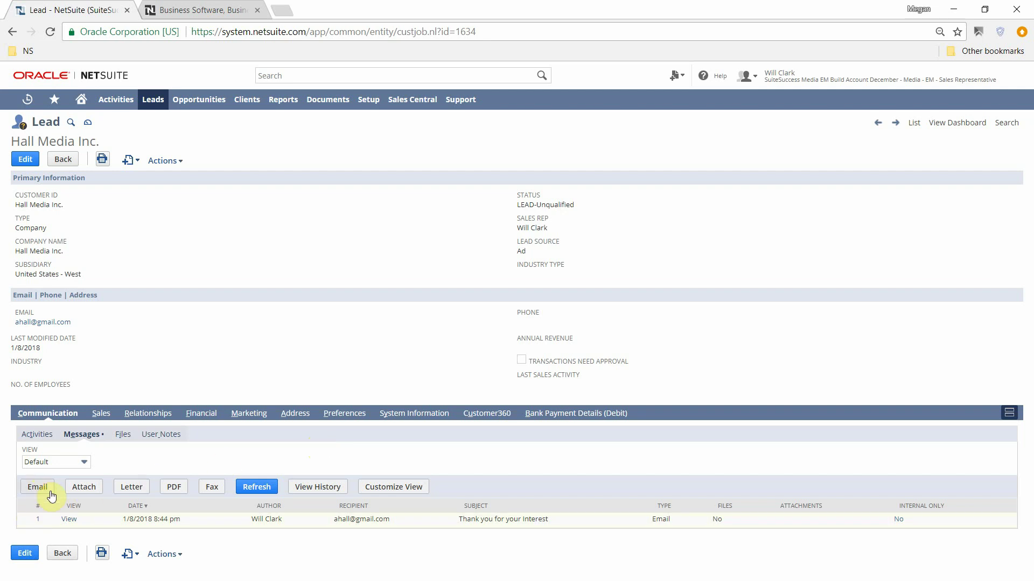
# Schedule a phone call on the lead for 1/11/2018, with "Follow up with" and the contact's first name as subject, and check the activities calendar.
pyautogui.click(35, 438)
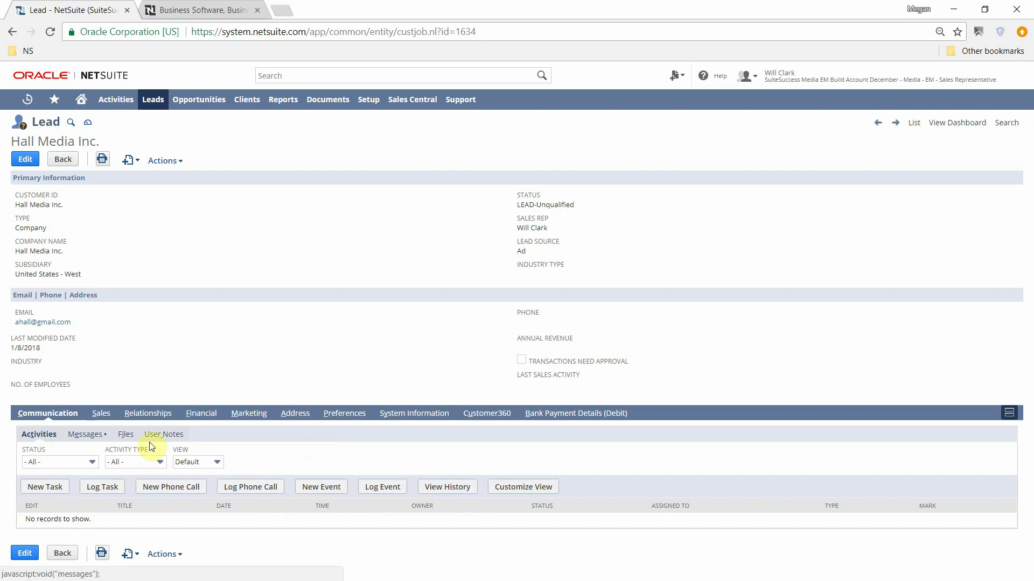
pyautogui.click(194, 489)
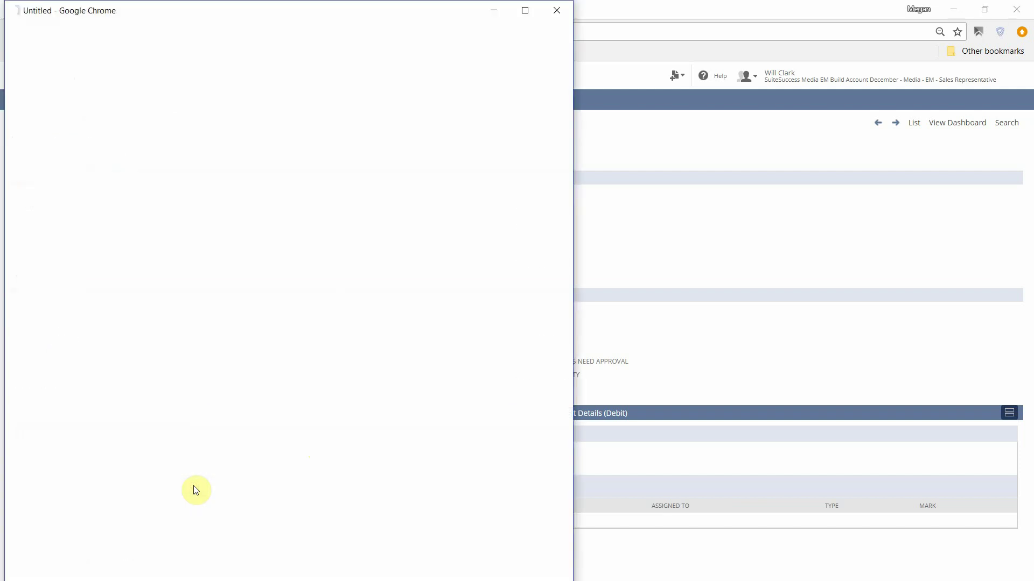
pyautogui.click(120, 143)
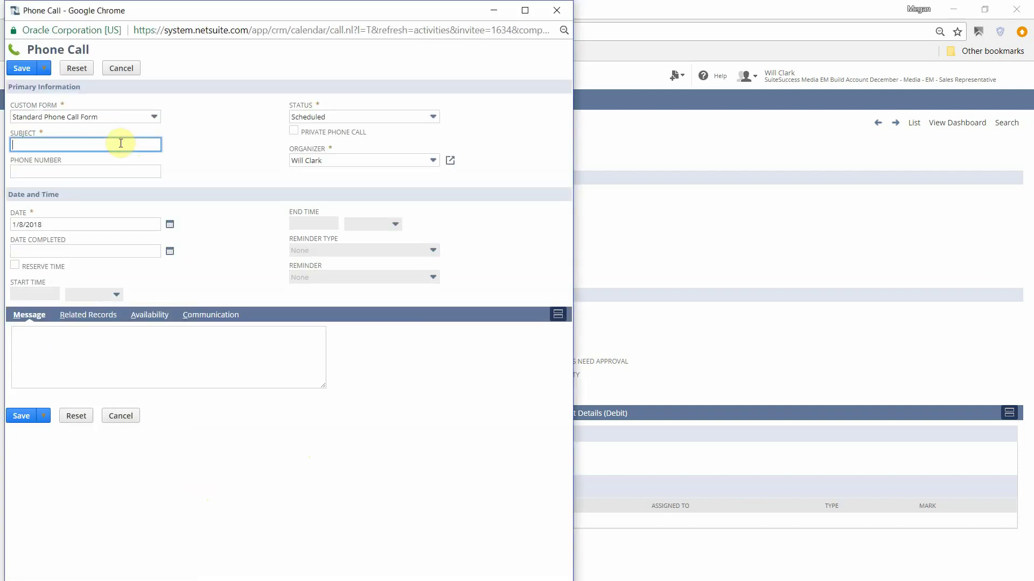
pyautogui.write('Follow')
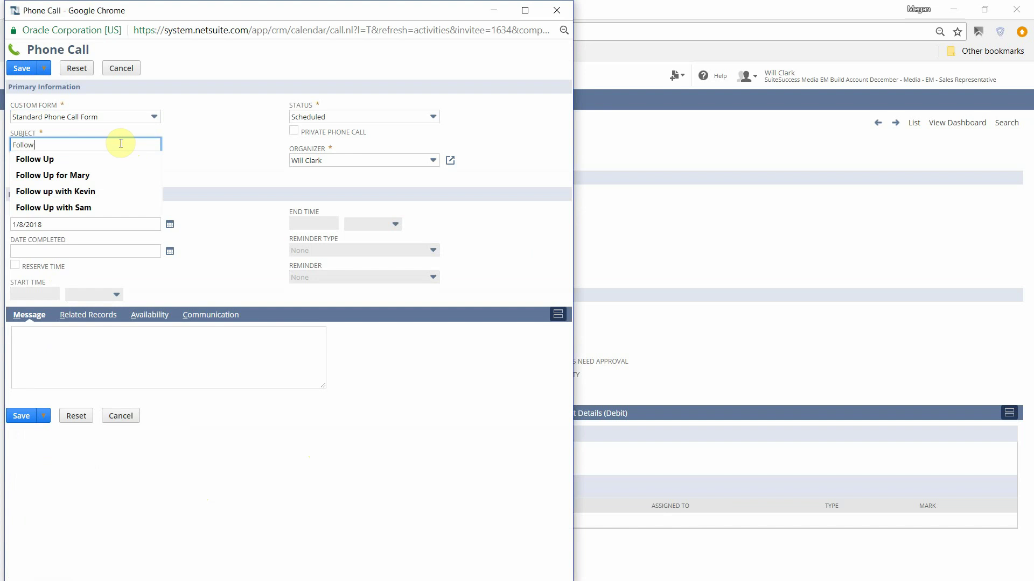
pyautogui.write(' up with Ae')
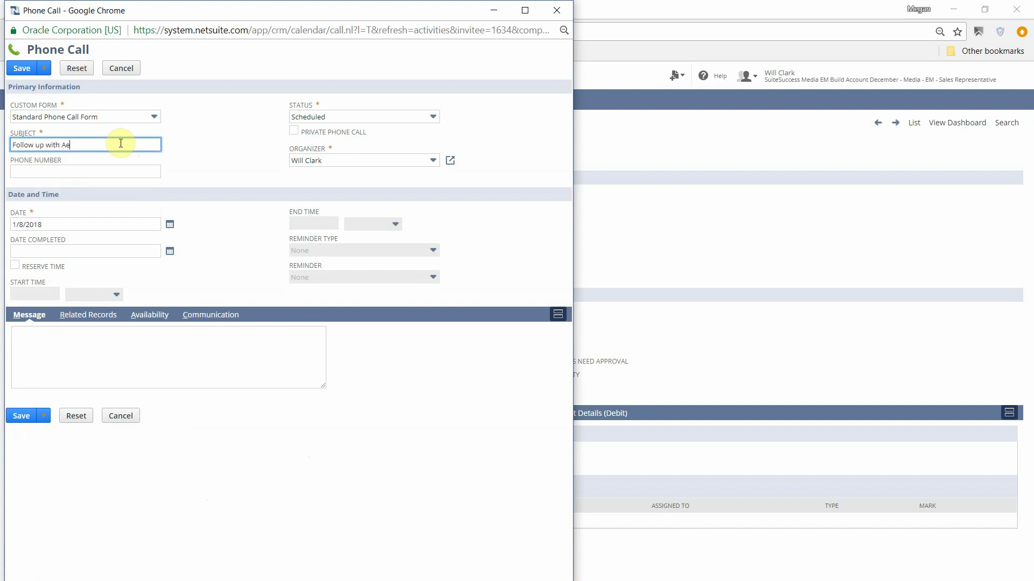
pyautogui.press('BackSpace')
pyautogui.write('lex')
pyautogui.click(169, 226)
pyautogui.click(138, 279)
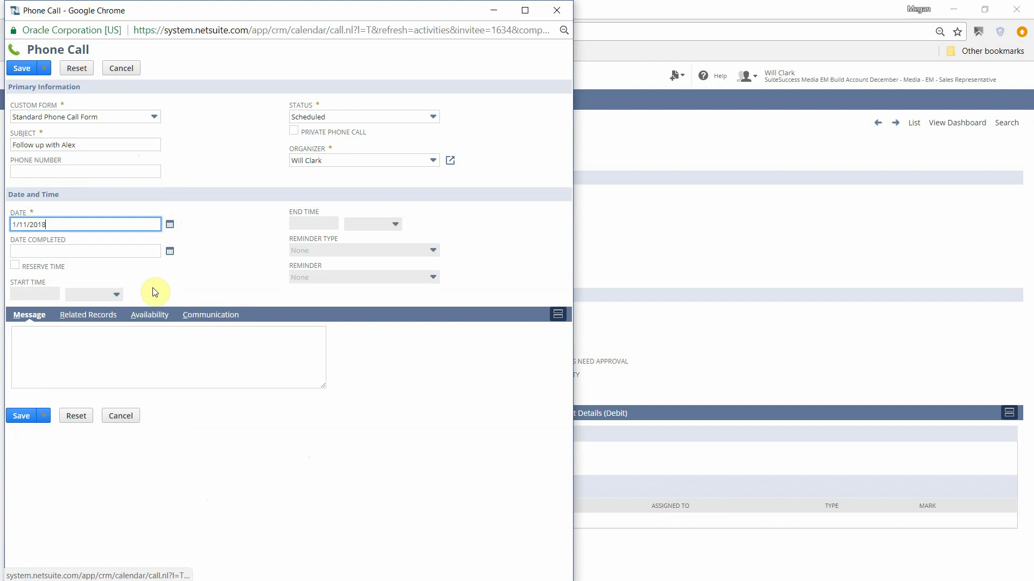
pyautogui.click(20, 68)
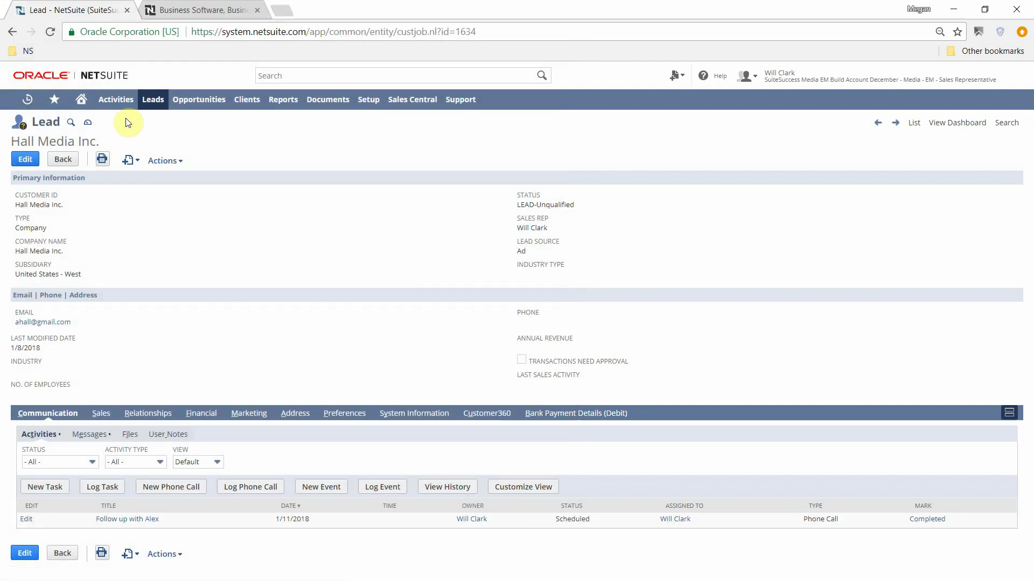
pyautogui.click(120, 103)
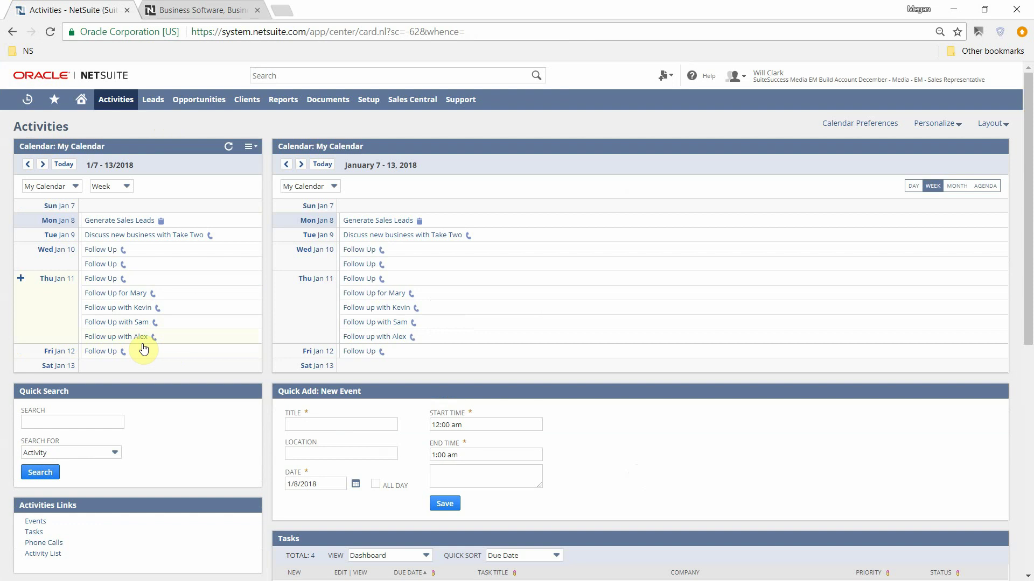
# Start a new opportunity for Hall Media Co. from the My Leads list on the Leads dashboard.
pyautogui.moveTo(143, 107)
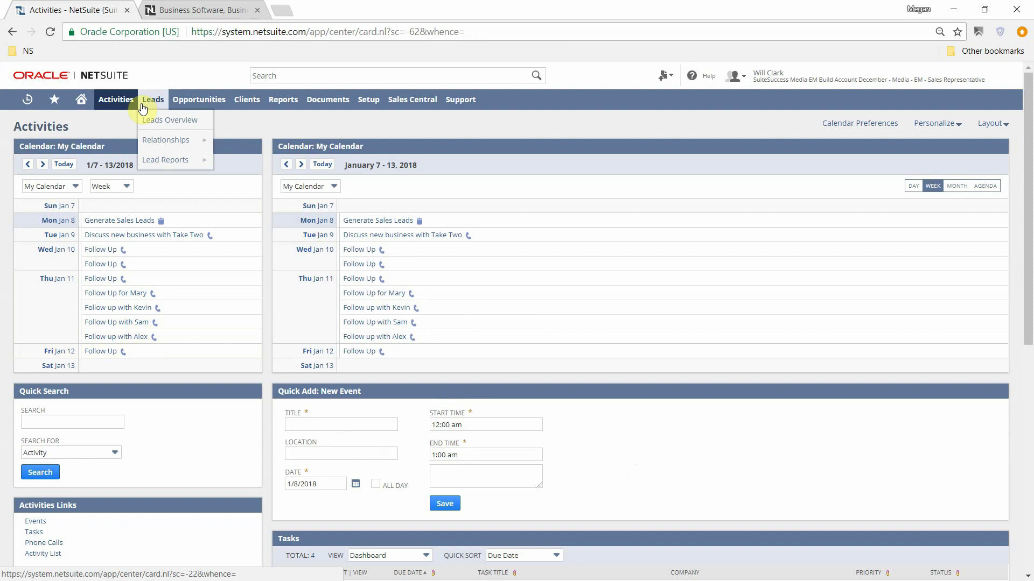
pyautogui.click(143, 107)
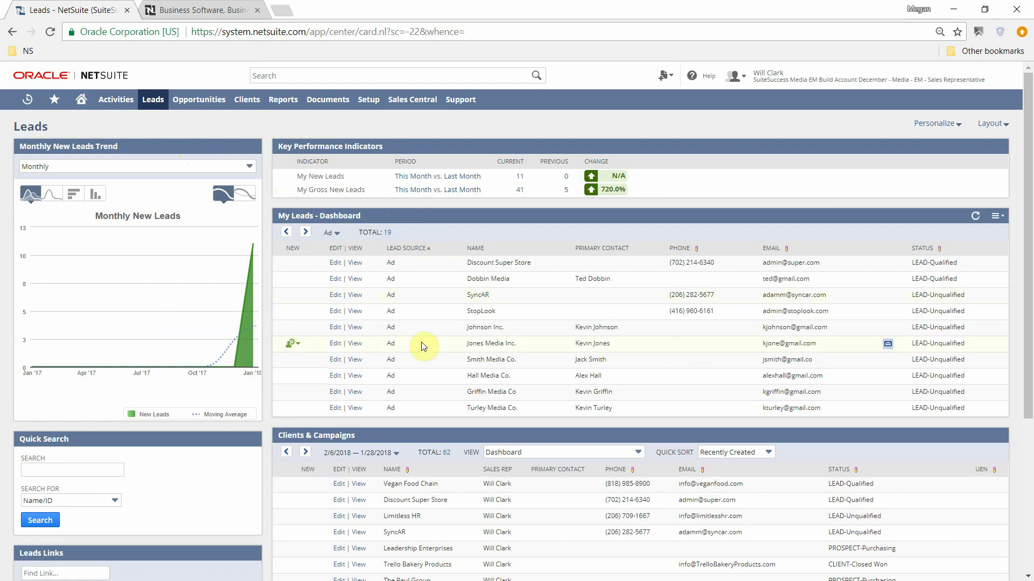
pyautogui.click(291, 376)
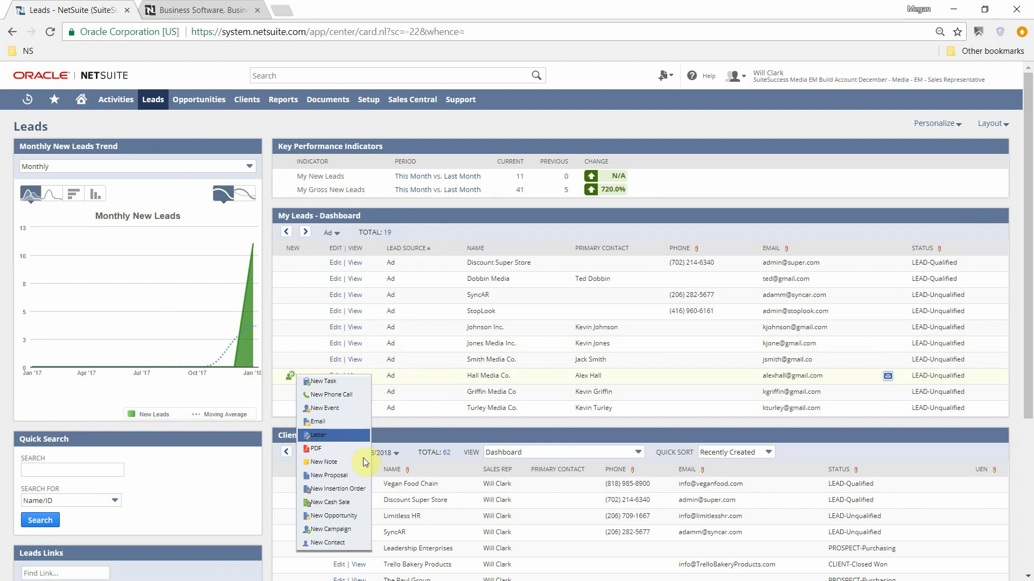
pyautogui.click(362, 517)
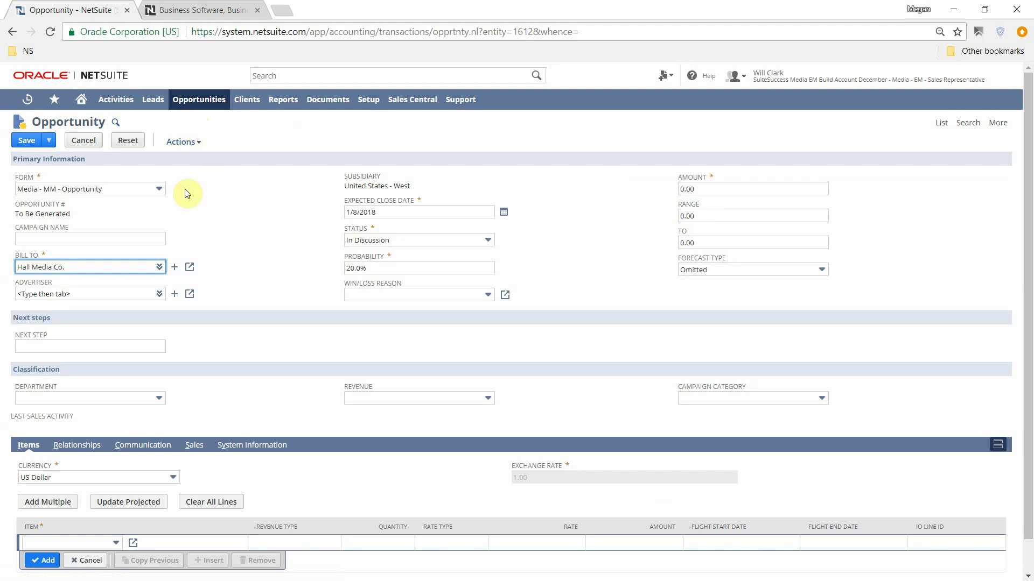
# Enter "New Shoe Line" as the opportunity's campaign name and choose ABC Shoe Company as the advertiser.
pyautogui.click(134, 239)
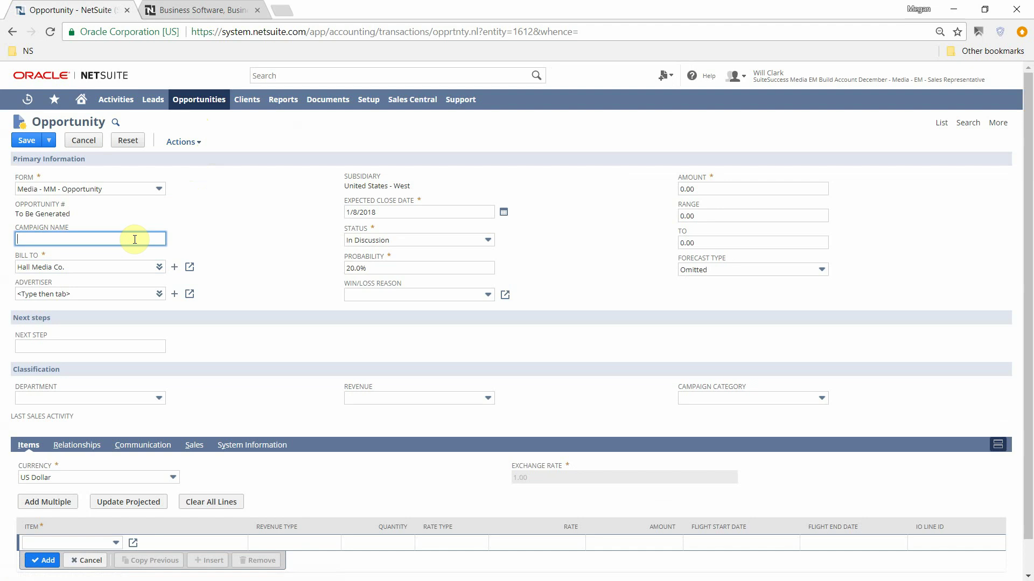
pyautogui.write('Ne')
pyautogui.press('Return')
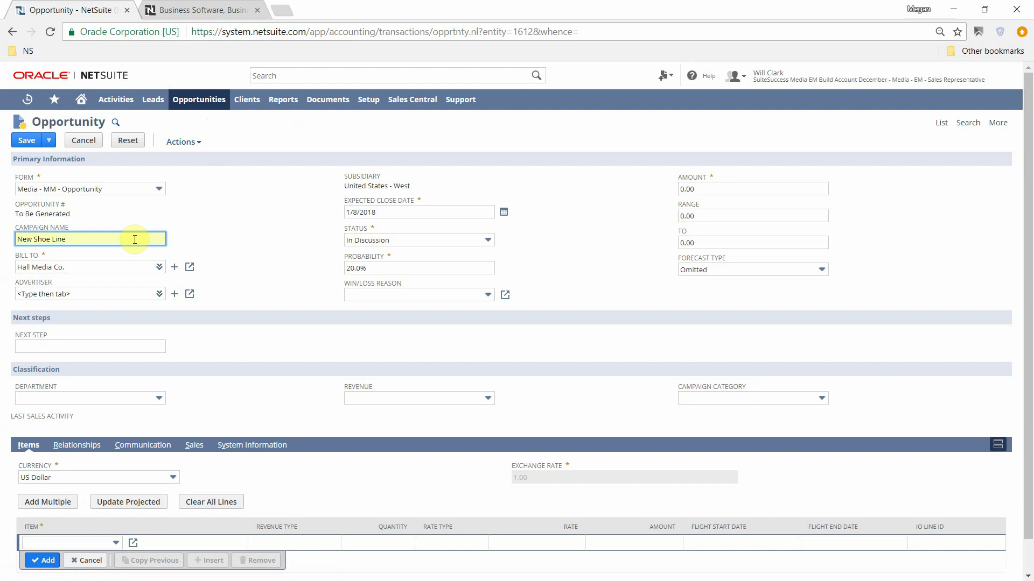
pyautogui.click(123, 294)
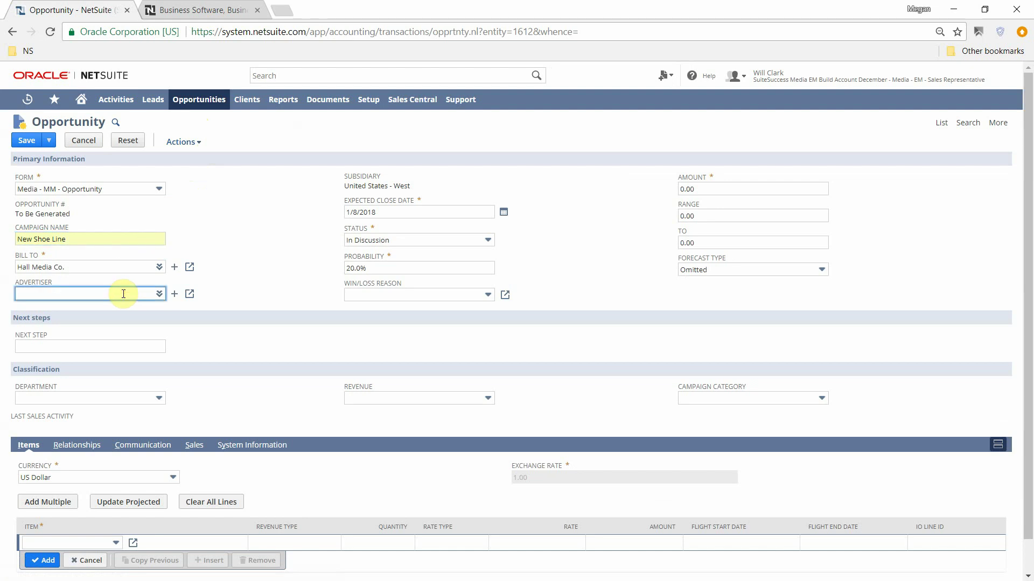
pyautogui.write('%ABC')
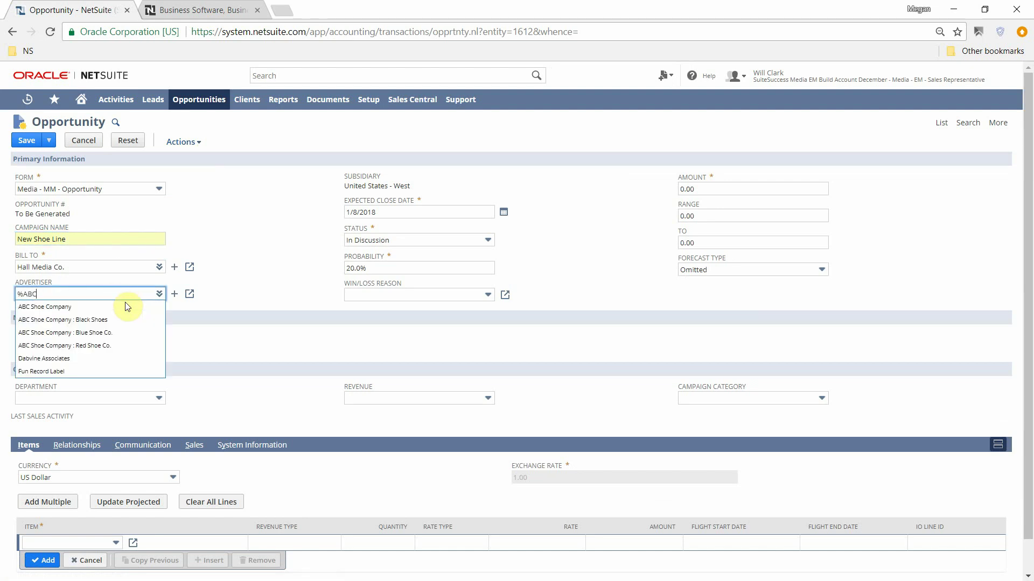
pyautogui.click(127, 307)
pyautogui.press('Tab')
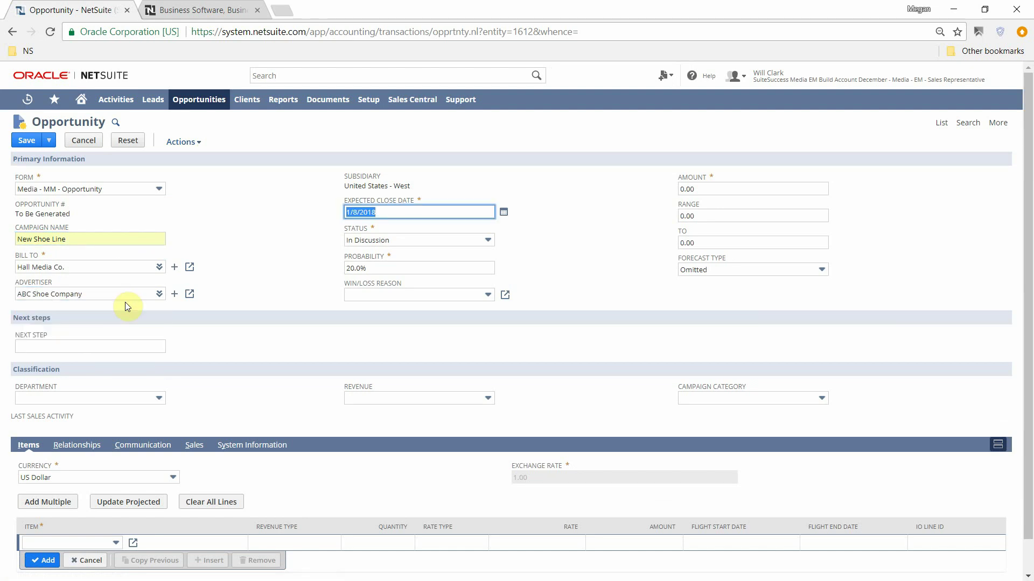
# Set the opportunity's status to Identified Decision Makers.
pyautogui.click(439, 242)
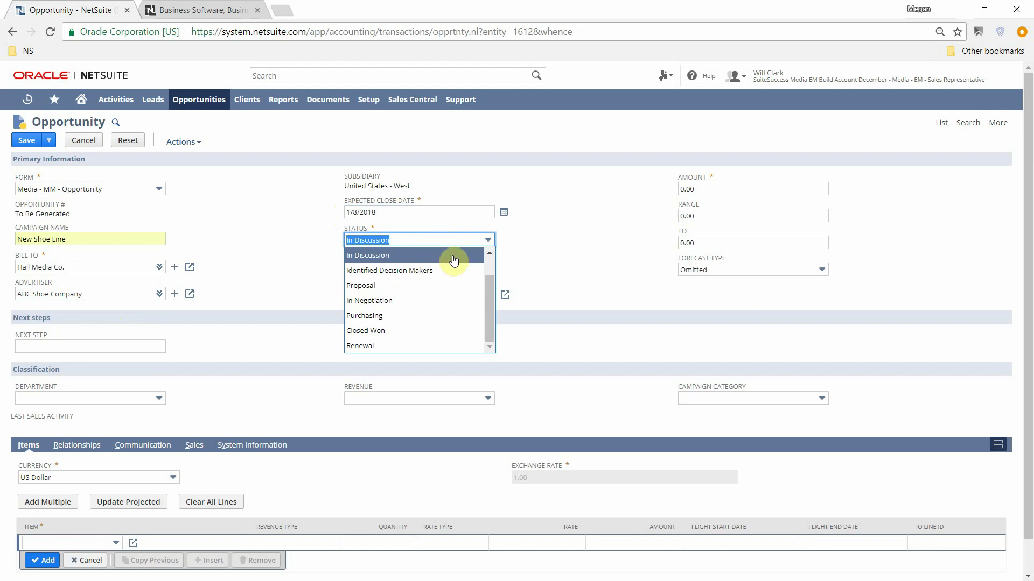
pyautogui.click(542, 236)
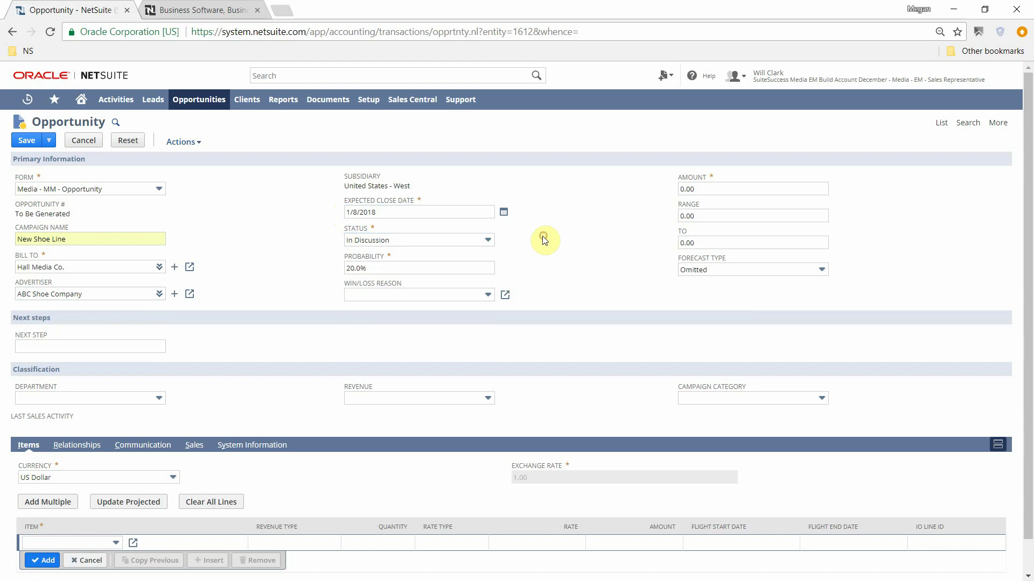
pyautogui.click(435, 244)
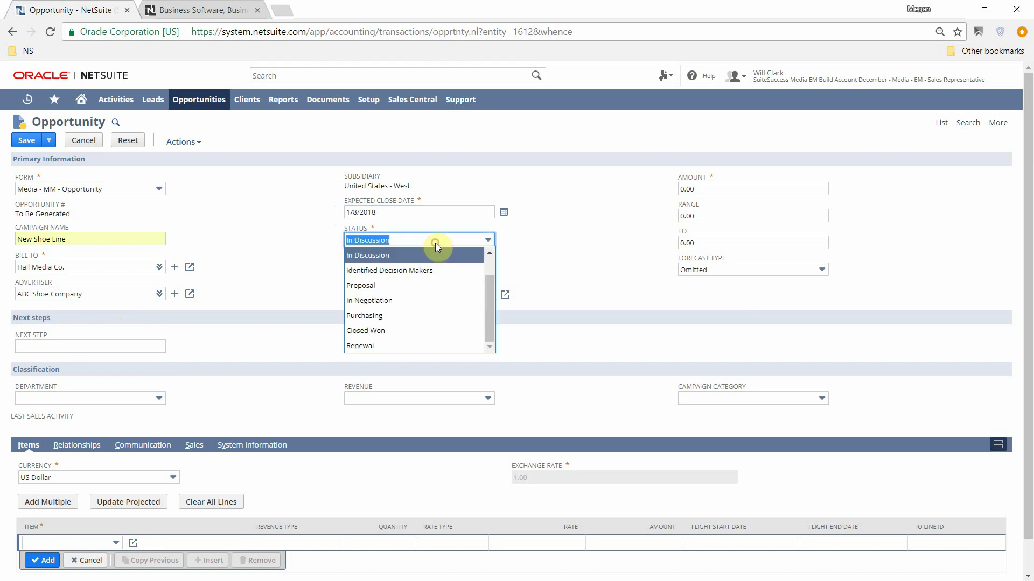
pyautogui.click(442, 270)
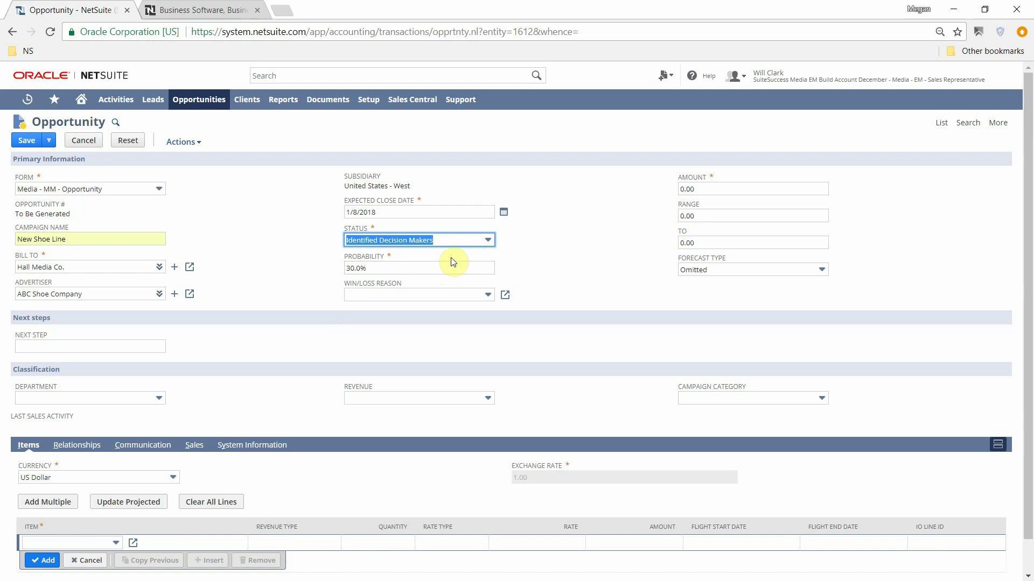
# Enter a Mobile Banner line on the opportunity's items with a quantity of 500,000.
pyautogui.scroll(-1, 180, 429)
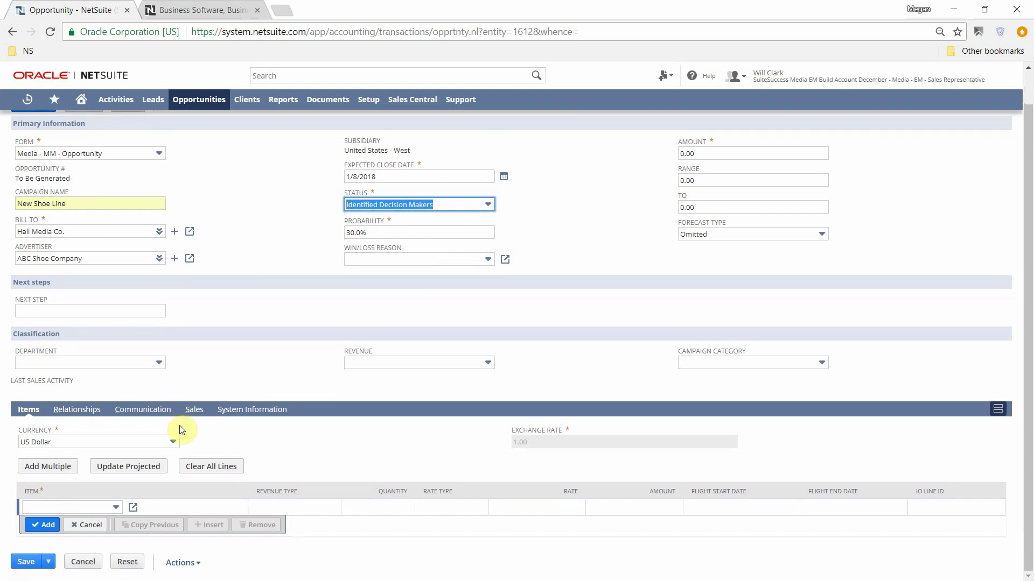
pyautogui.click(78, 508)
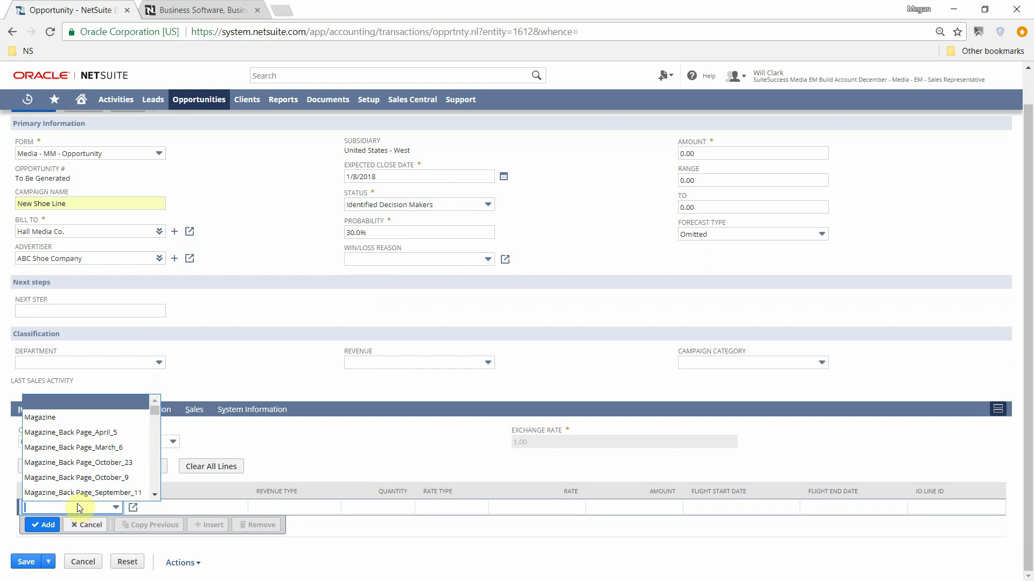
pyautogui.write('Mobile Banner')
pyautogui.press('Tab')
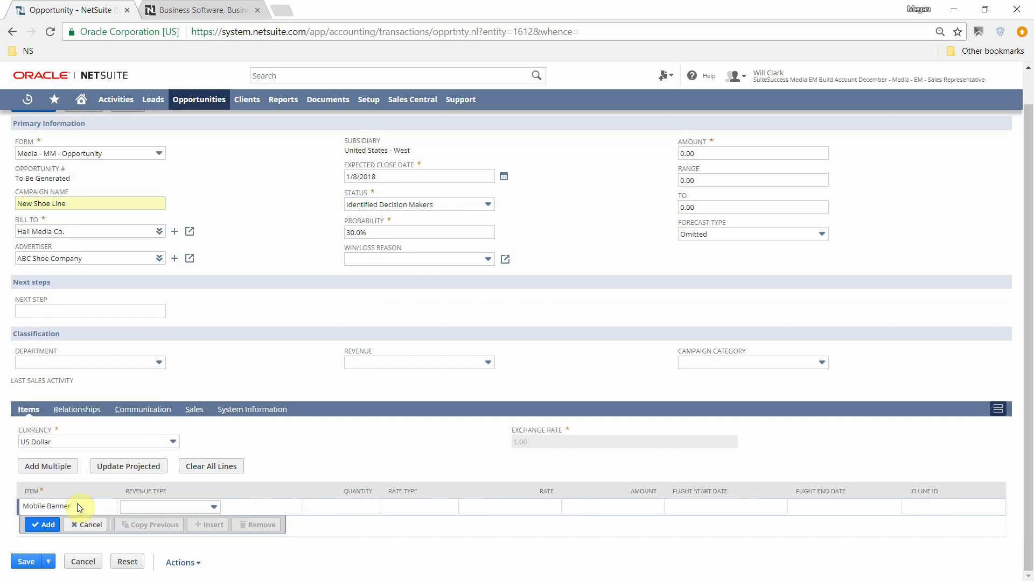
pyautogui.press('Tab')
pyautogui.write('500,00')
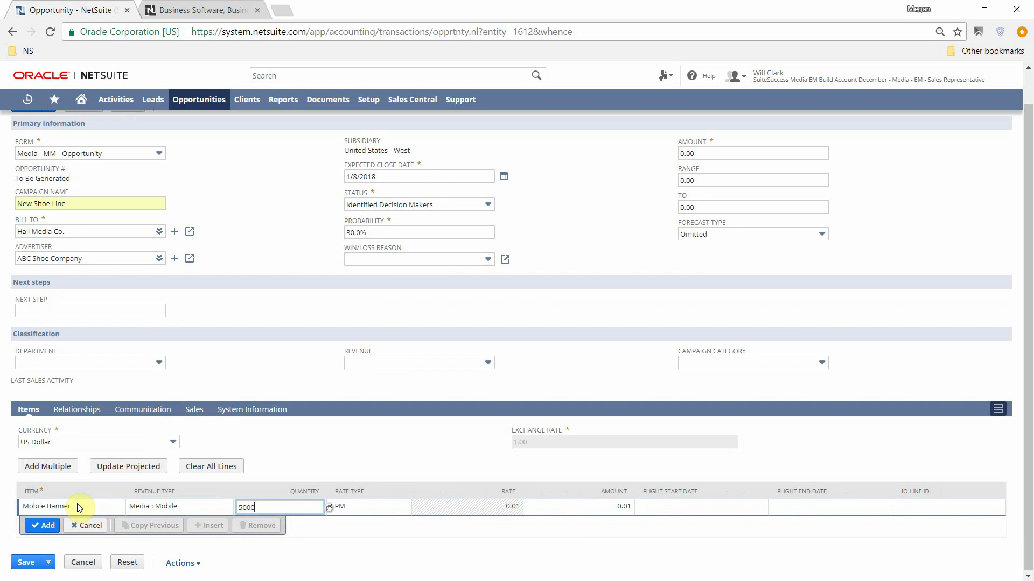
pyautogui.write('00')
pyautogui.press('Tab')
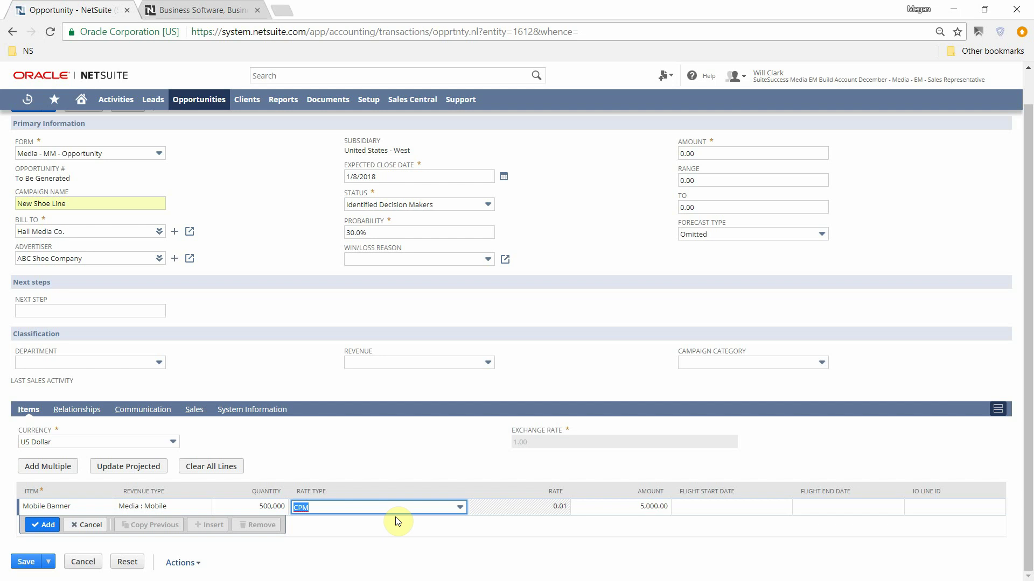
# Set the Mobile Banner line's flight dates to start 2/1/2018 and end 3/31/2018.
pyautogui.click(751, 512)
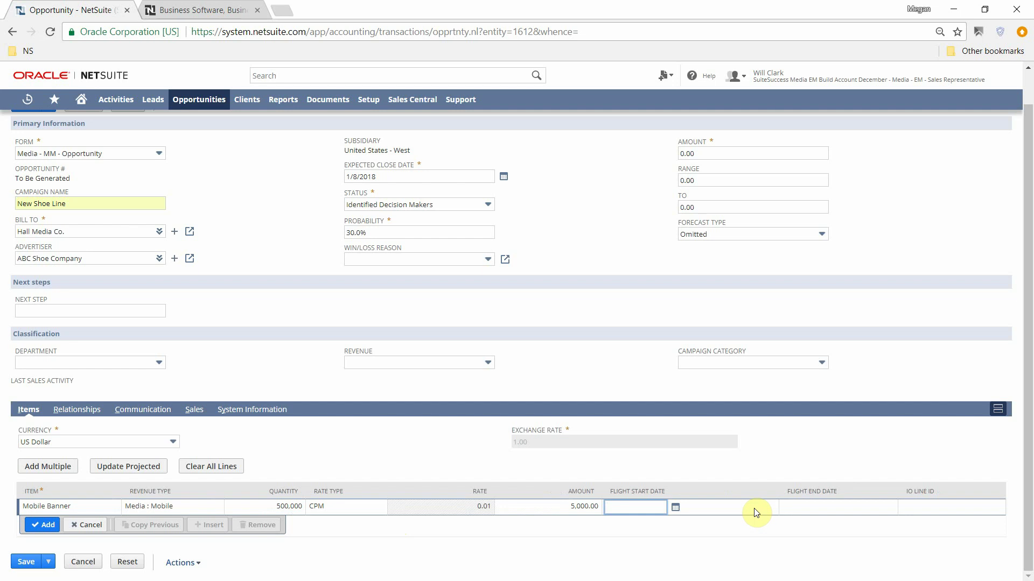
pyautogui.write('2/1/')
pyautogui.write('2018')
pyautogui.press('Tab')
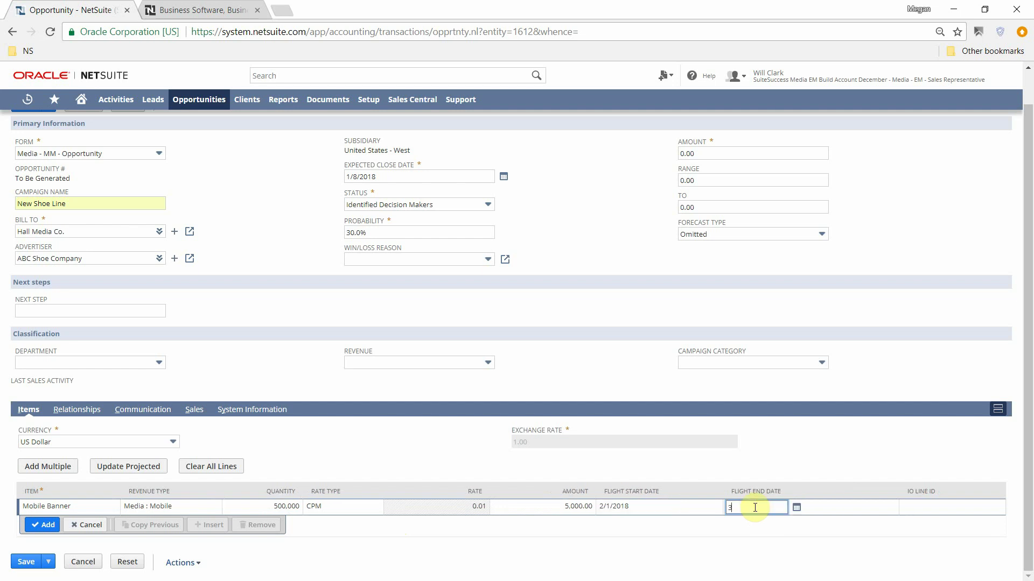
pyautogui.write('3/31/2018')
pyautogui.press('Tab')
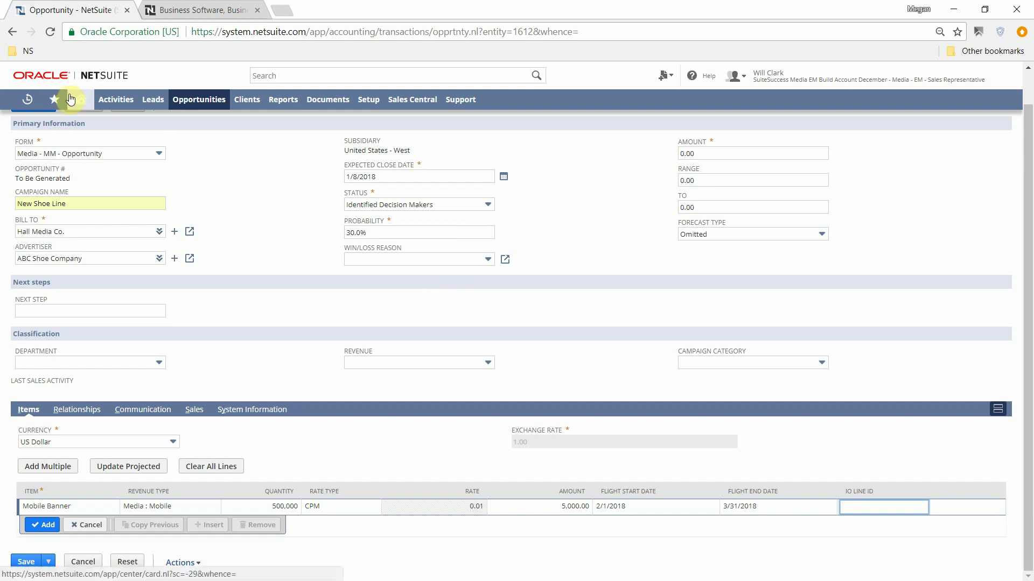
# Check magazine inventory in the home dashboard's Available to Sell list in a separate browser tab, and return to the opportunity.
pyautogui.middleClick(88, 98)
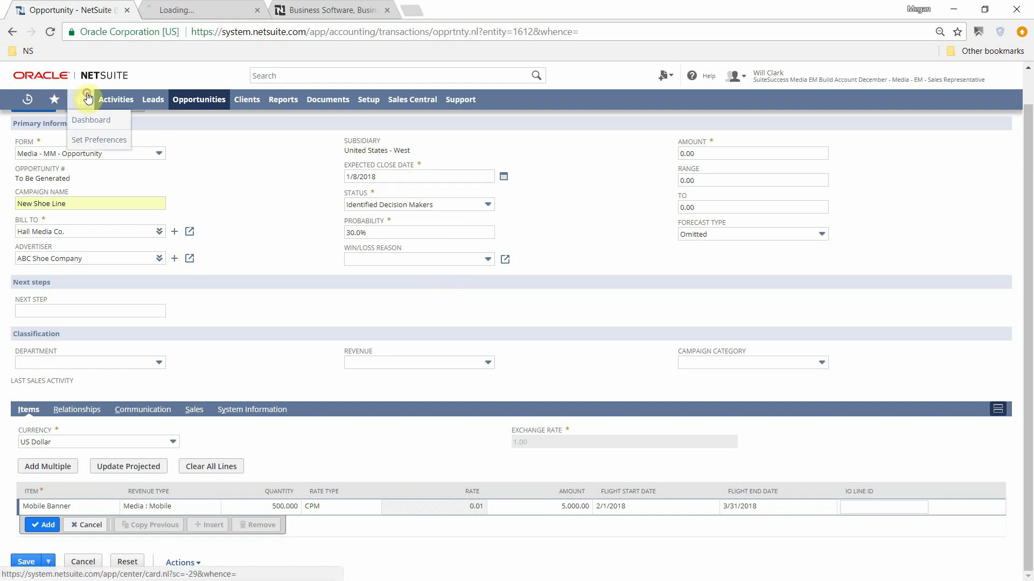
pyautogui.click(195, 11)
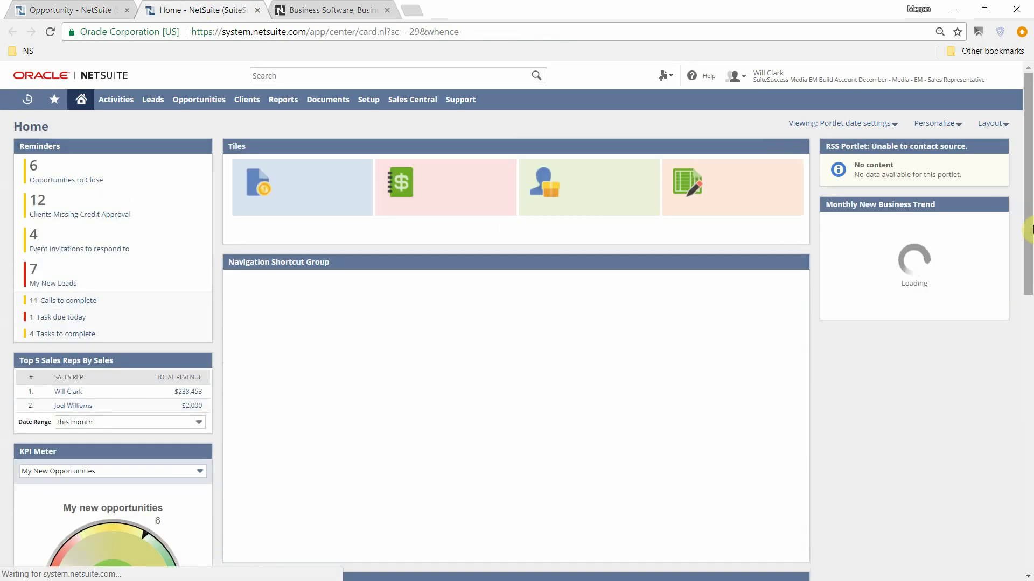
pyautogui.scroll(-10, 1030, 229)
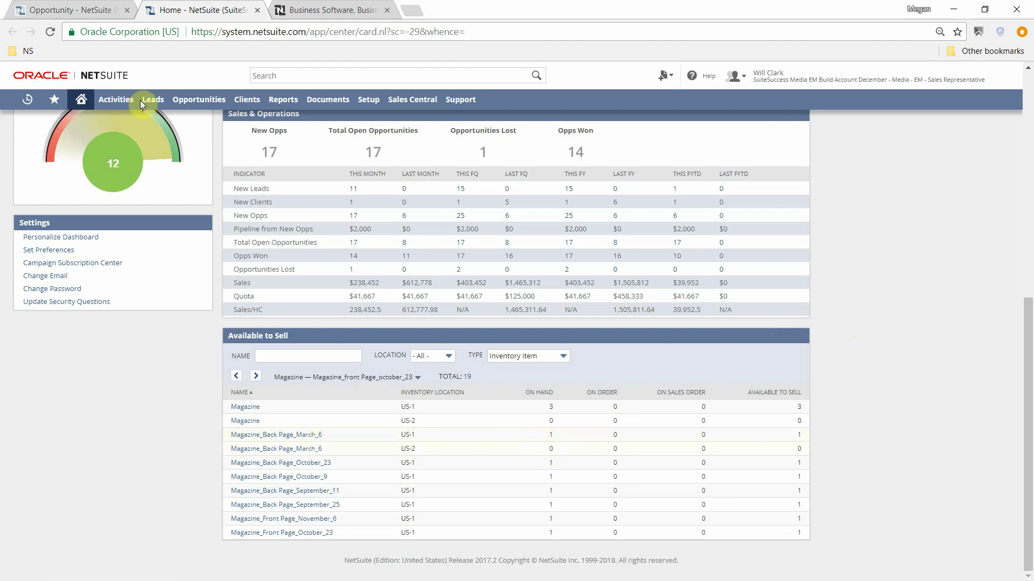
pyautogui.click(34, 9)
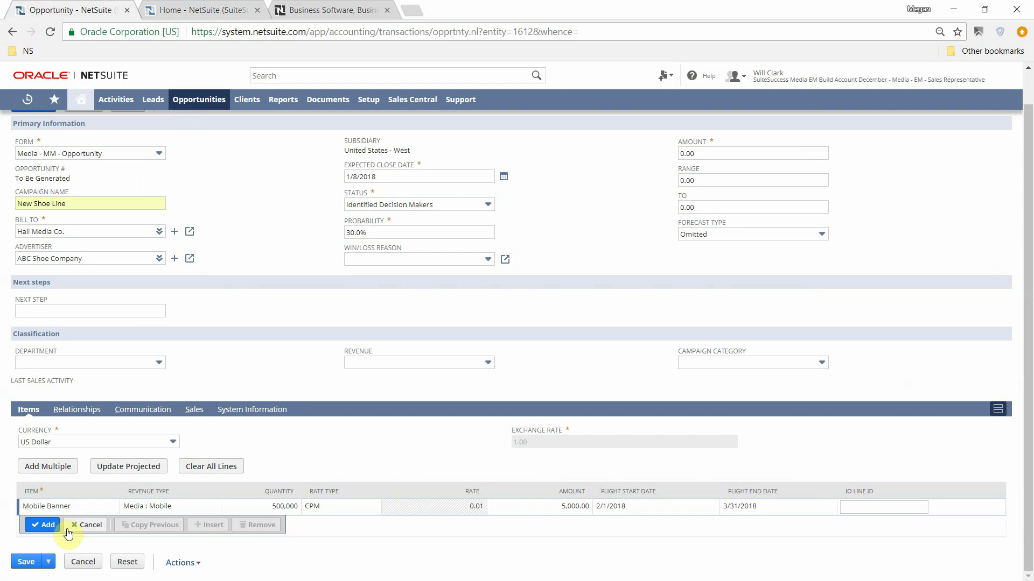
# Add the Mobile Banner line to the opportunity, followed by a second line for Magazine_Back Page_March_6.
pyautogui.click(48, 526)
pyautogui.click(51, 524)
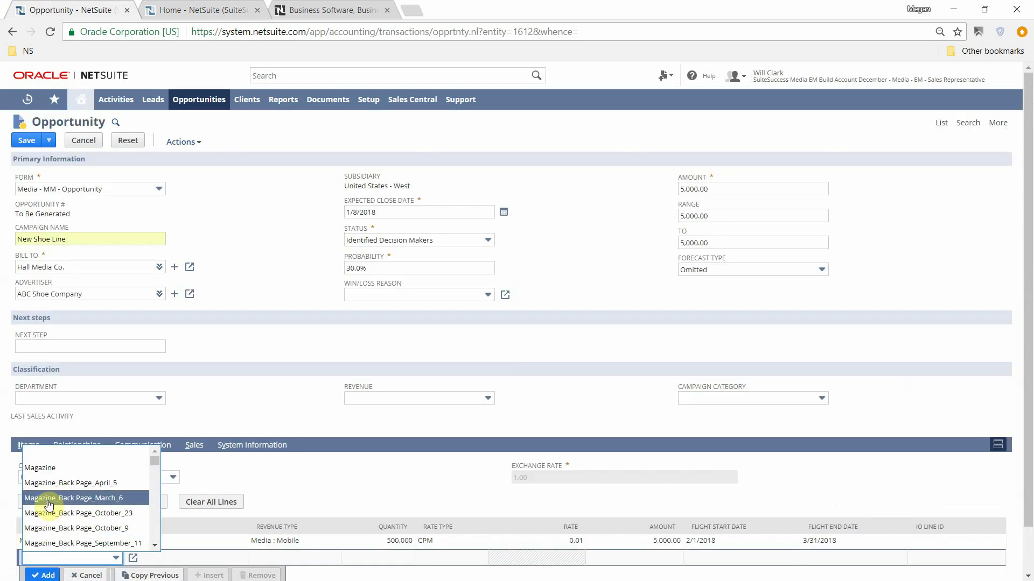
pyautogui.click(51, 505)
pyautogui.click(51, 576)
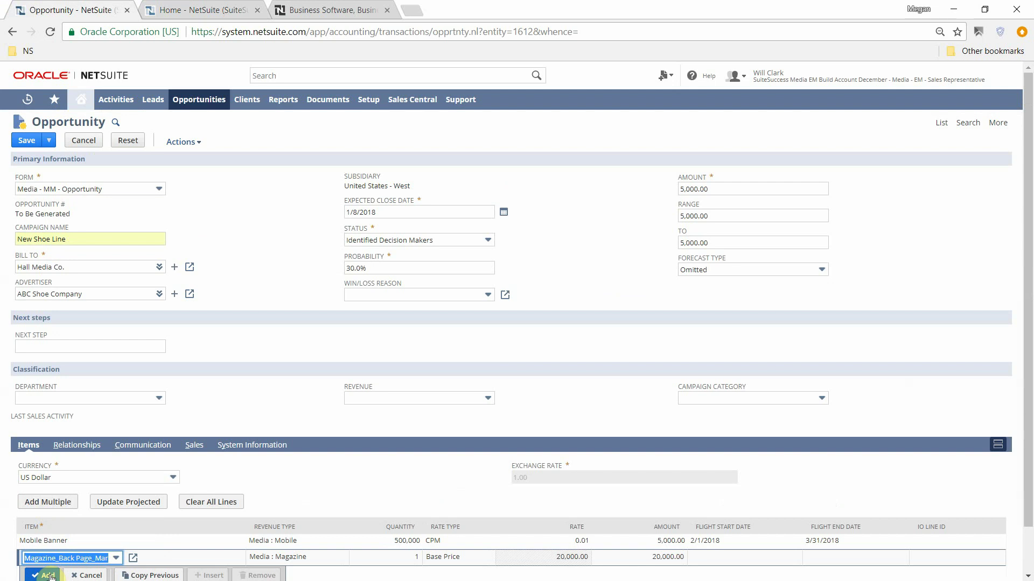
# Set the magazine line's flight dates to 3/1/2018 through 3/31/2018 and save the opportunity.
pyautogui.click(744, 554)
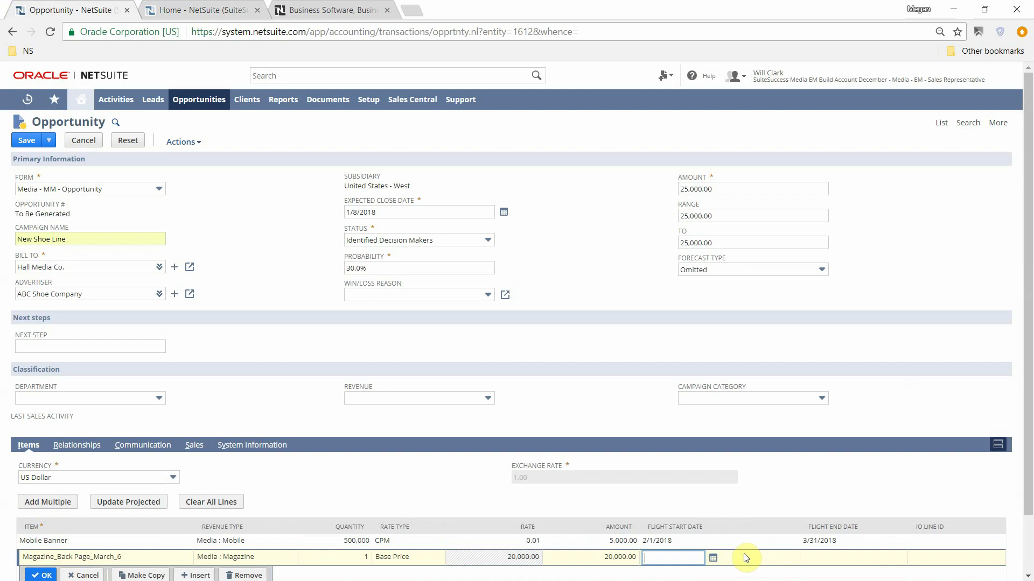
pyautogui.click(712, 560)
pyautogui.click(707, 472)
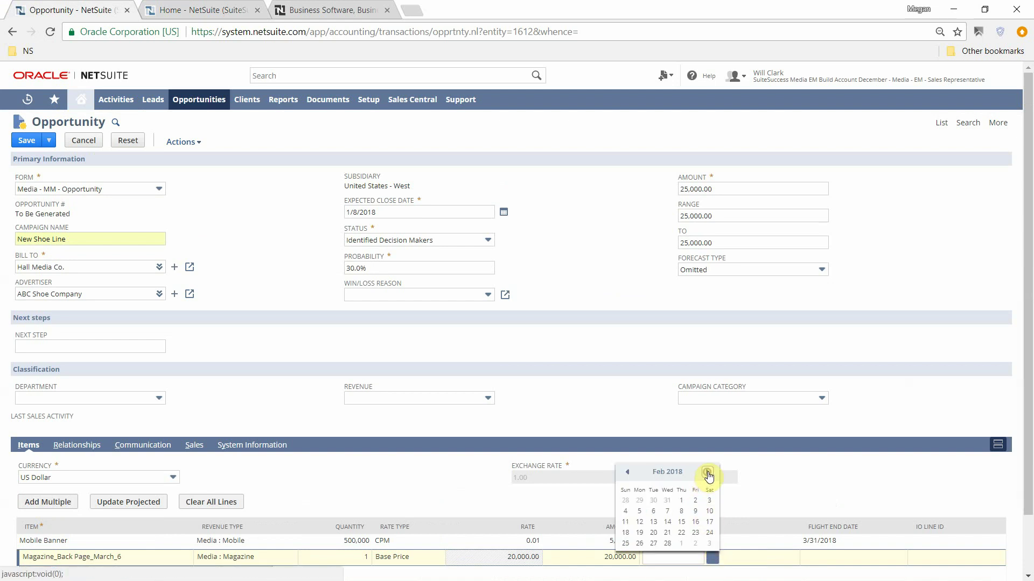
pyautogui.click(707, 472)
pyautogui.click(682, 501)
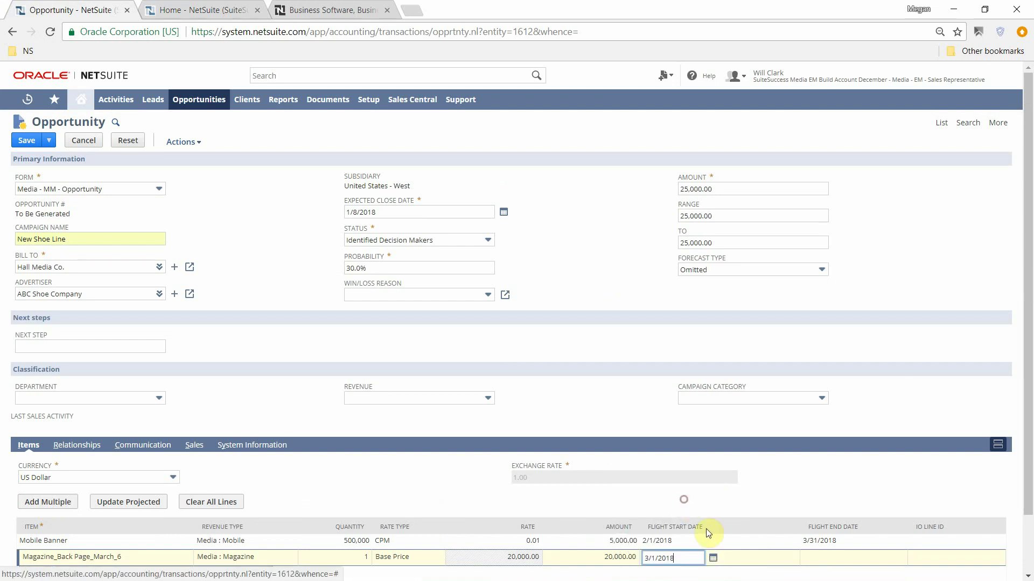
pyautogui.click(828, 562)
pyautogui.click(822, 559)
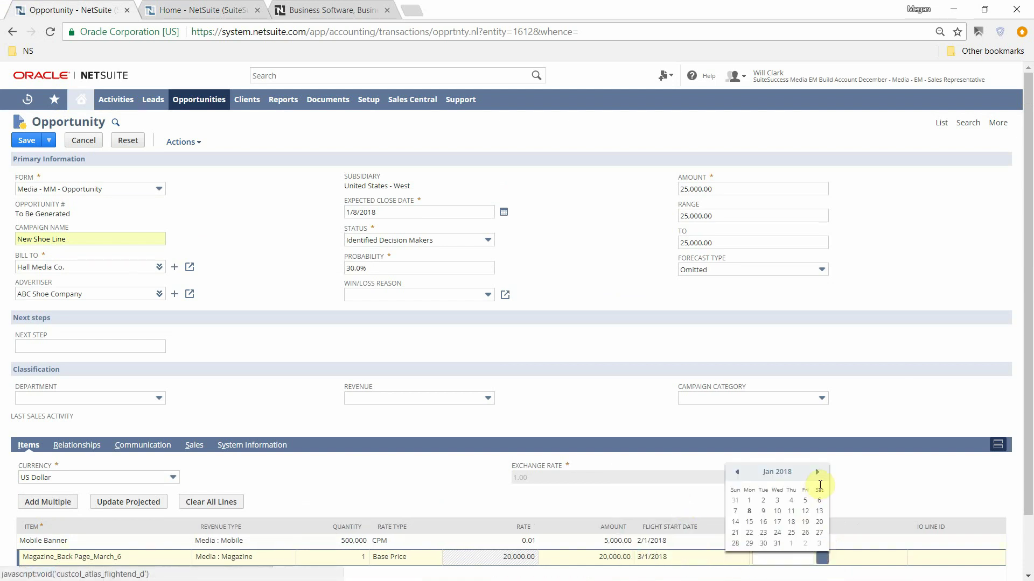
pyautogui.click(818, 473)
pyautogui.click(818, 473)
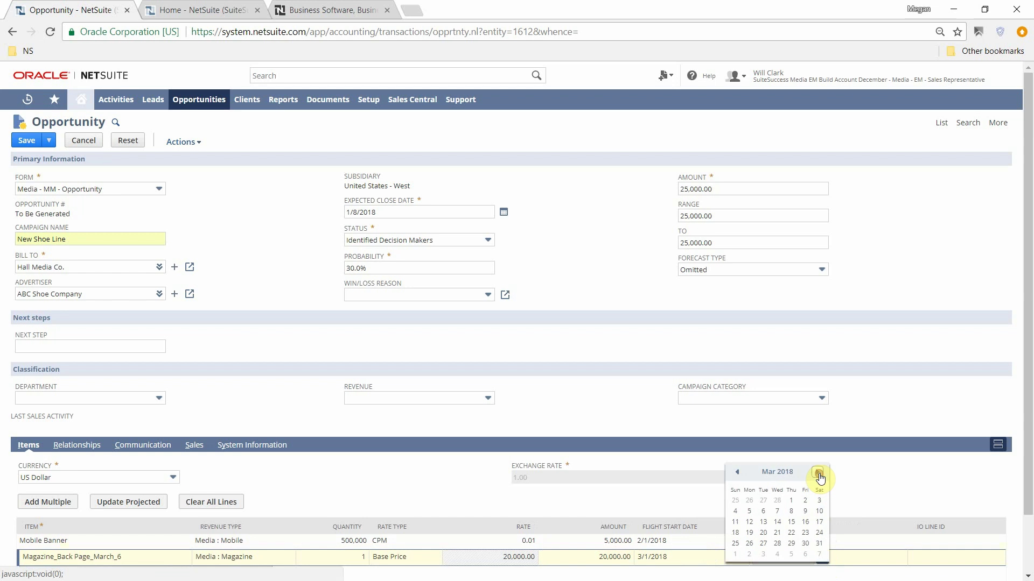
pyautogui.click(819, 543)
pyautogui.scroll(-1, 185, 554)
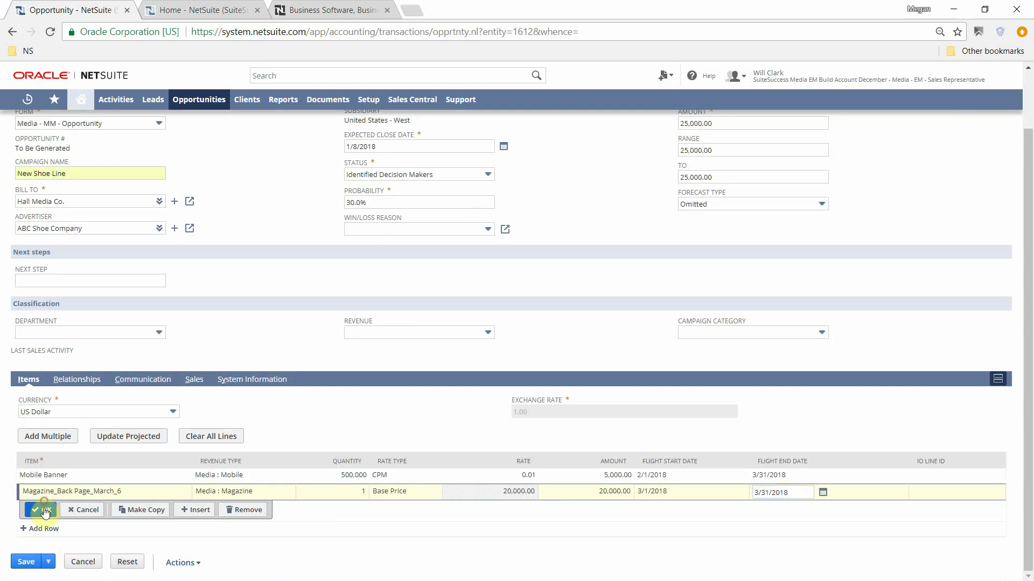
pyautogui.click(26, 565)
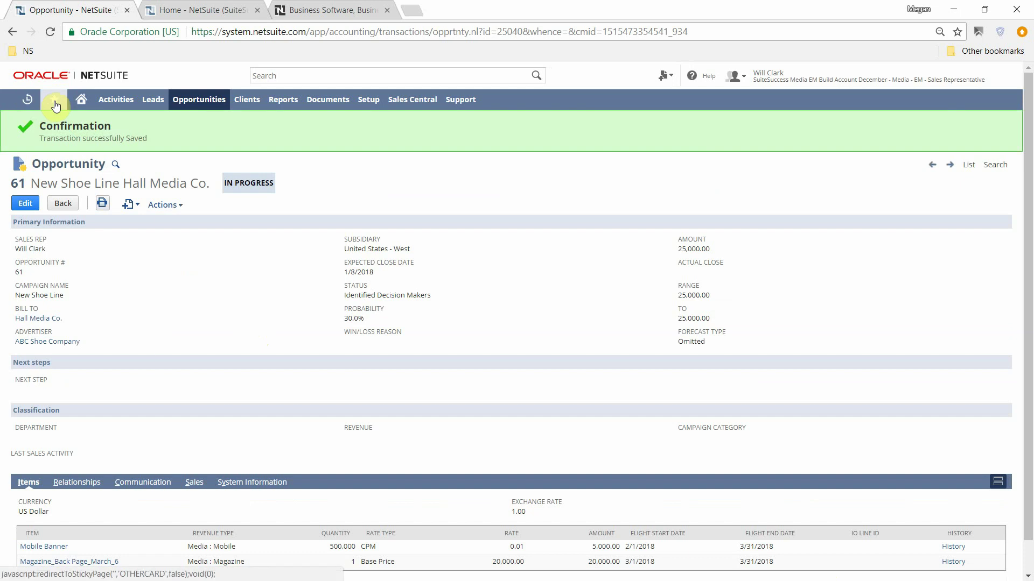
# Open the Pipeline to Run and Blocking Chart shortcuts in separate browser tabs.
pyautogui.moveTo(54, 102)
pyautogui.click(75, 147)
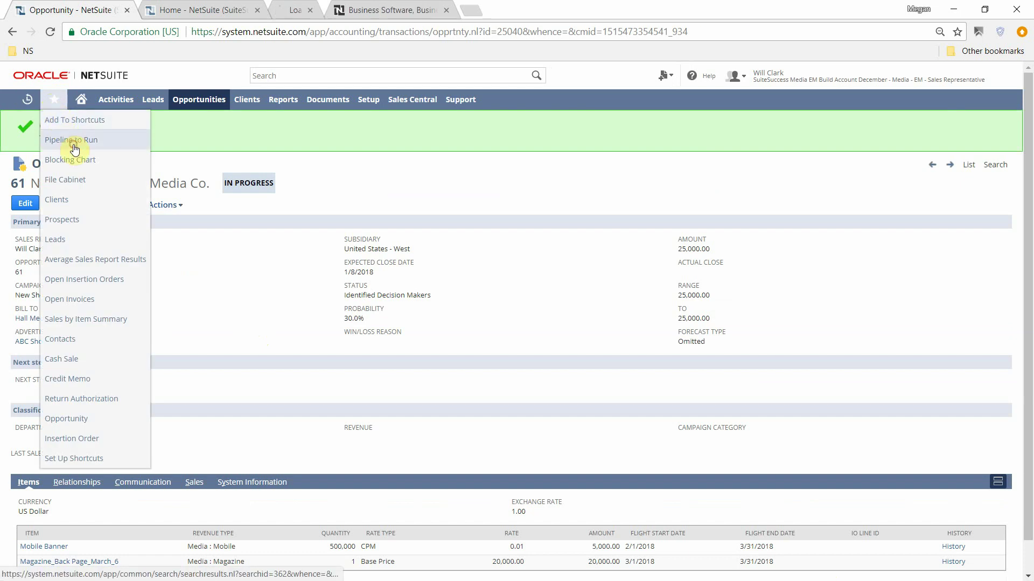
pyautogui.click(87, 167)
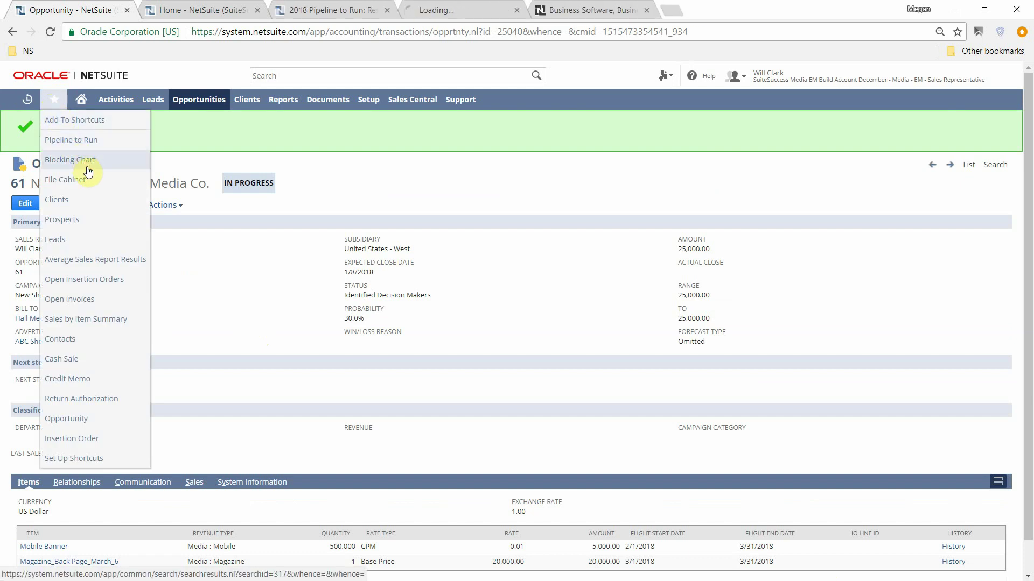
# Review the New Shoe Line rows' pitched totals, February and March sums and probability in the 2018 Pipeline to Run results, and view the Blocking Chart.
pyautogui.click(327, 11)
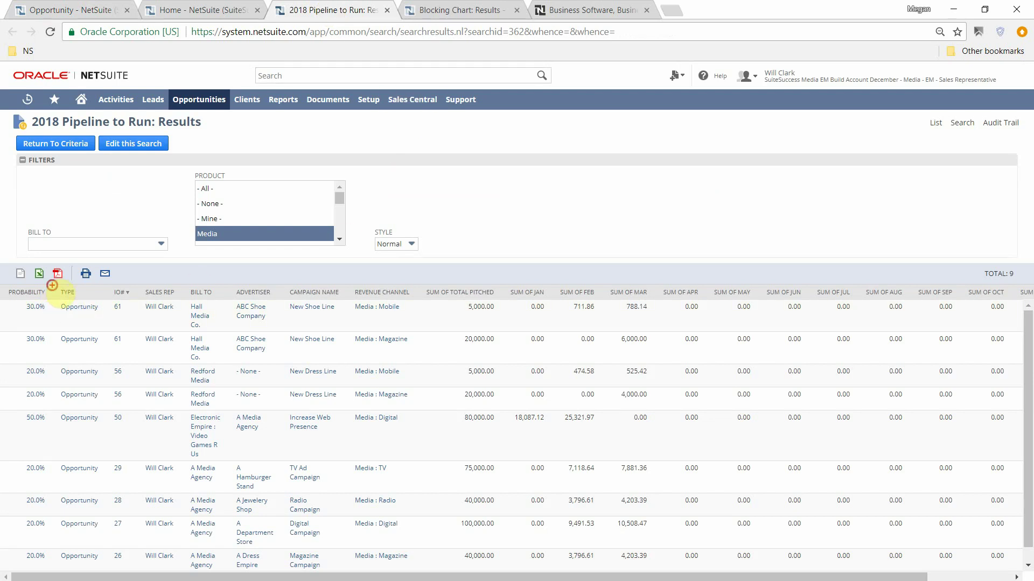
pyautogui.moveTo(52, 286)
pyautogui.mouseDown()
pyautogui.moveTo(76, 329)
pyautogui.moveTo(108, 356)
pyautogui.moveTo(290, 380)
pyautogui.moveTo(349, 373)
pyautogui.moveTo(341, 365)
pyautogui.moveTo(432, 373)
pyautogui.mouseUp()
pyautogui.moveTo(477, 371); pyautogui.dragTo(512, 372)
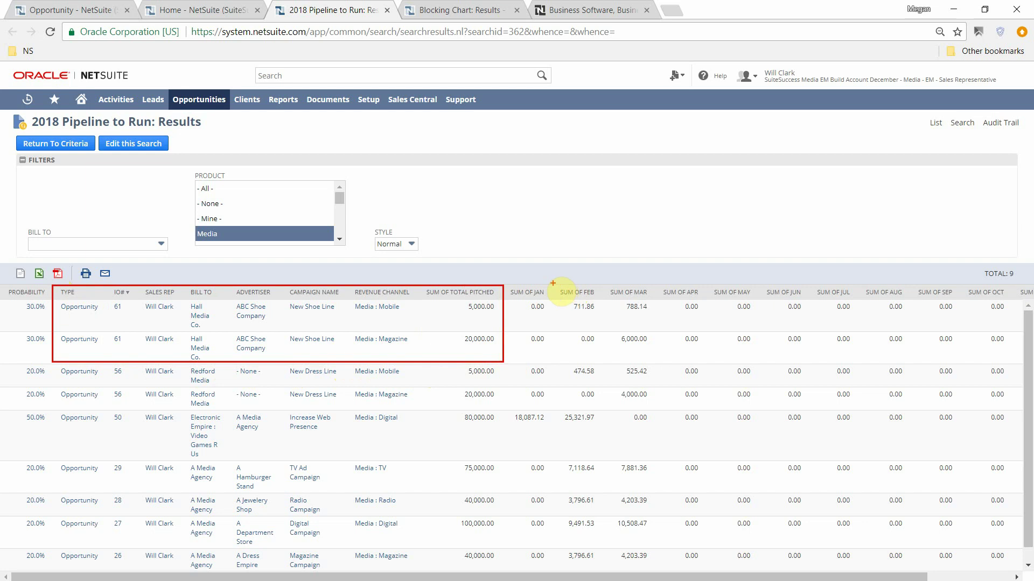
pyautogui.moveTo(554, 284)
pyautogui.mouseDown()
pyautogui.moveTo(663, 358)
pyautogui.moveTo(668, 377)
pyautogui.mouseUp()
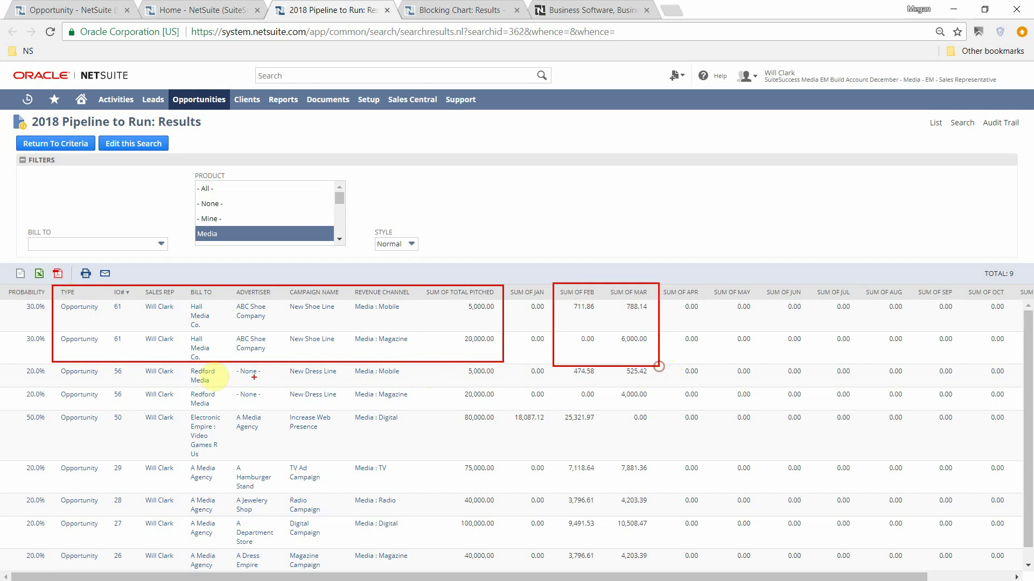
pyautogui.moveTo(2, 284)
pyautogui.mouseDown()
pyautogui.moveTo(42, 327)
pyautogui.moveTo(52, 362)
pyautogui.mouseUp()
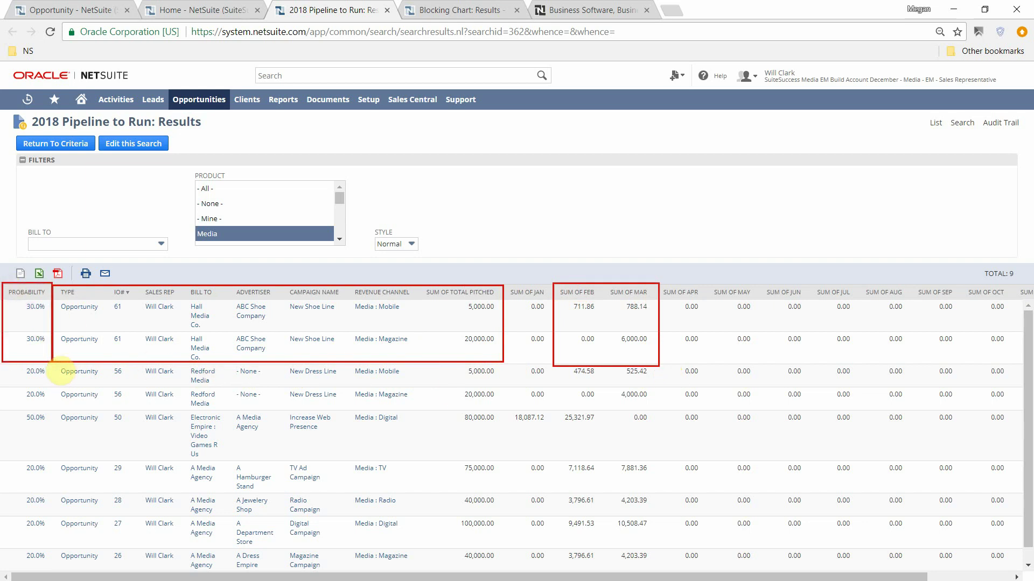
pyautogui.press('Escape')
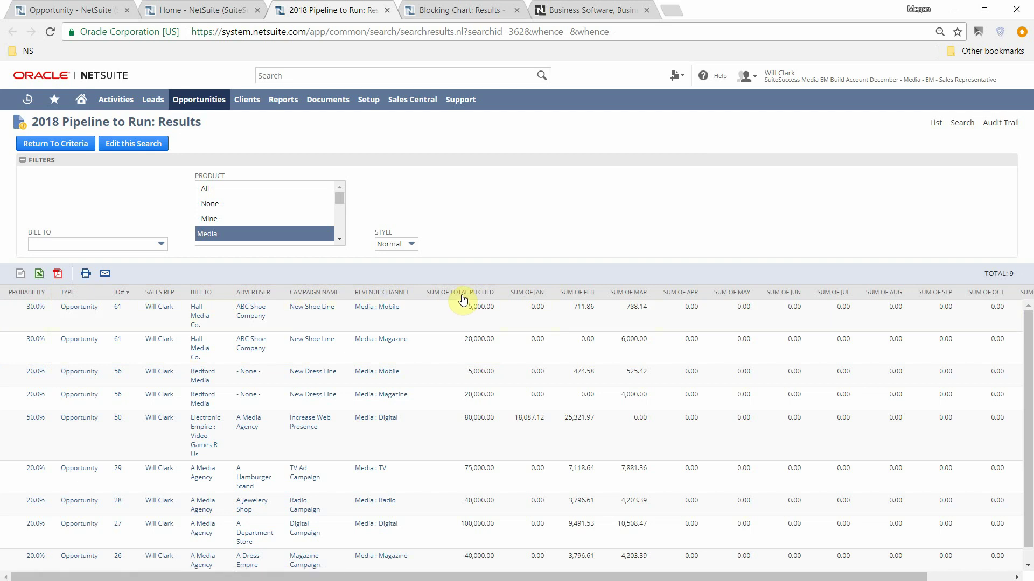
pyautogui.click(473, 15)
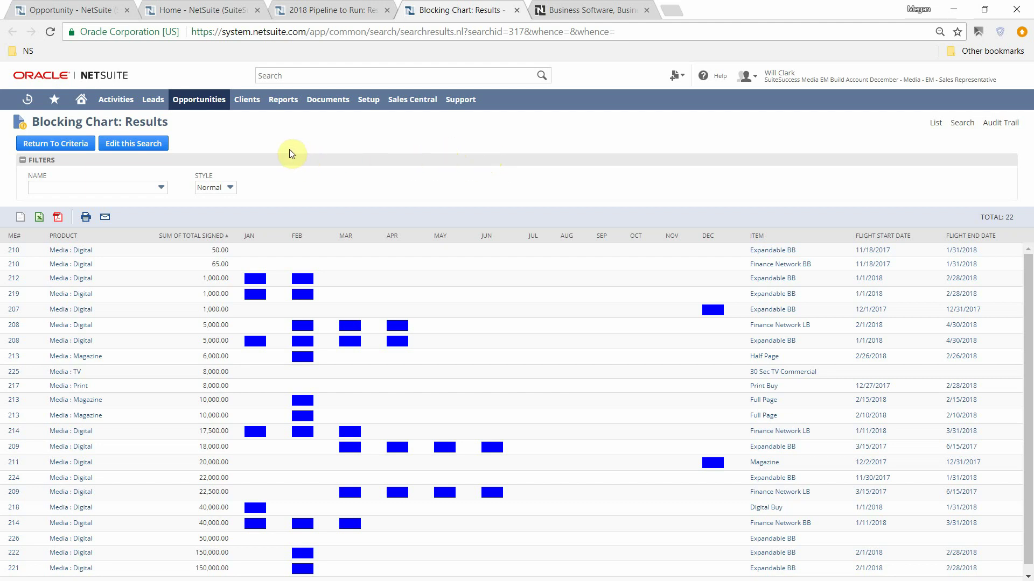
# Go to the Opportunities overview and refresh its Opportunities list.
pyautogui.moveTo(213, 108)
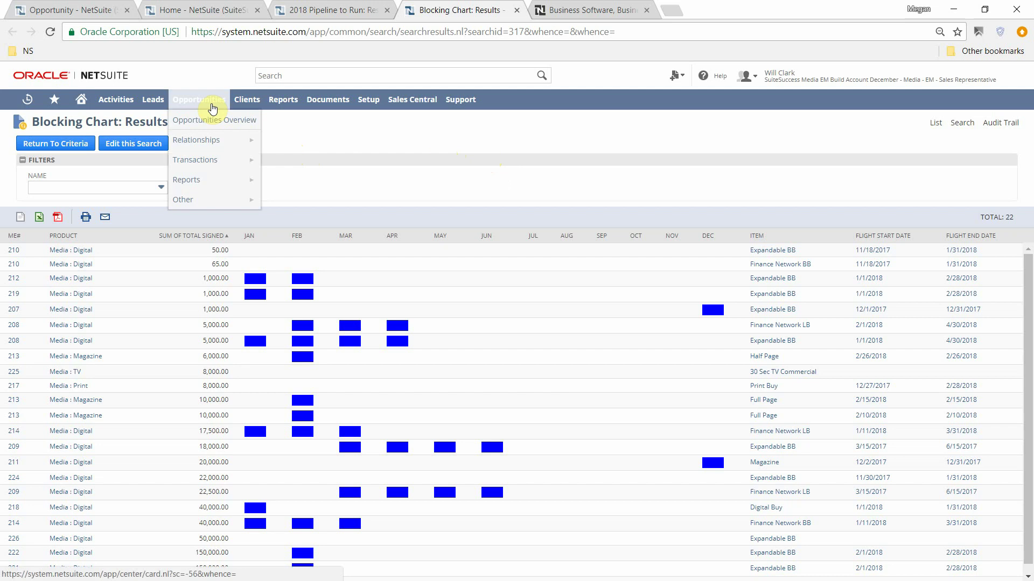
pyautogui.click(240, 120)
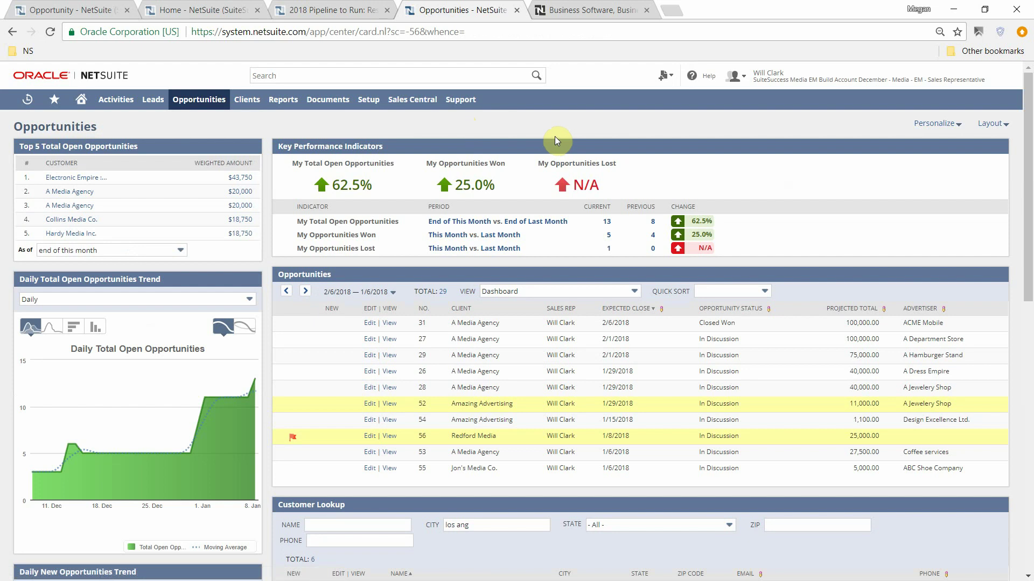
pyautogui.click(976, 274)
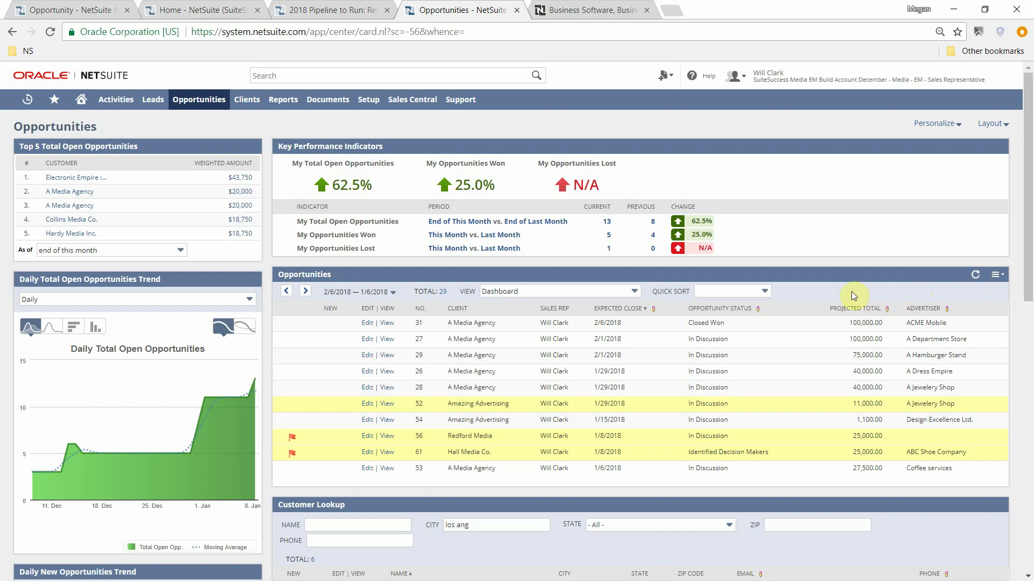
# Change the Hall Media Co. opportunity's status to In Negotiation directly in the Opportunities list.
pyautogui.click(739, 458)
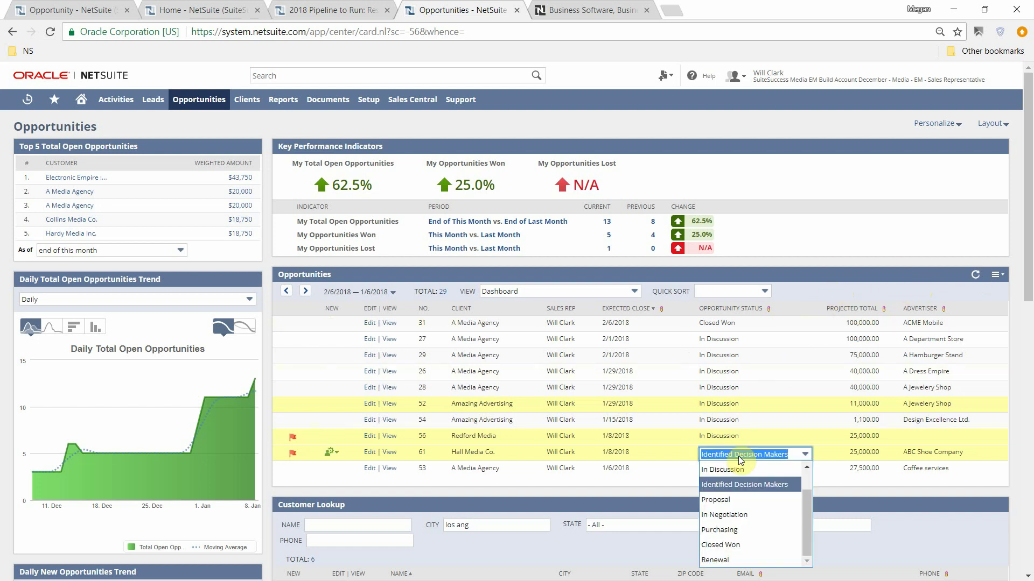
pyautogui.click(745, 515)
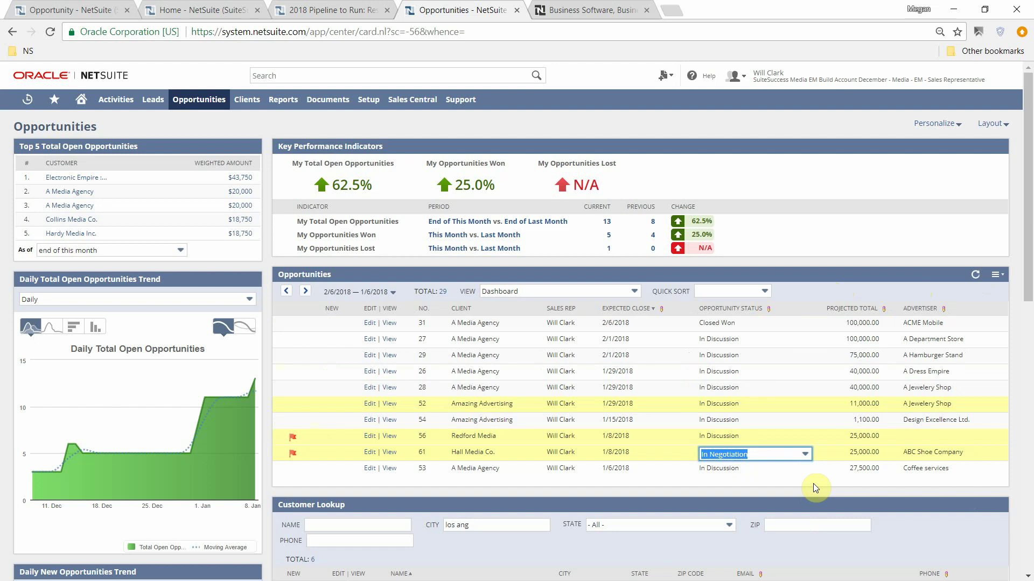
pyautogui.press('Tab')
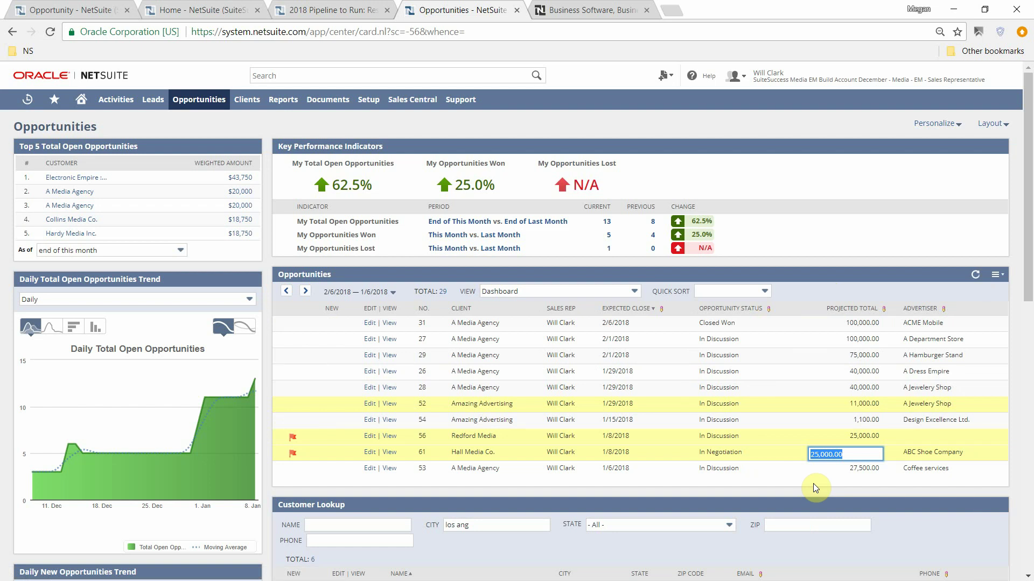
# Leave the inline edit of the Hall Media Co. opportunity and filter the Customer Lookup by the city "los ang".
pyautogui.press('Tab')
pyautogui.click(809, 489)
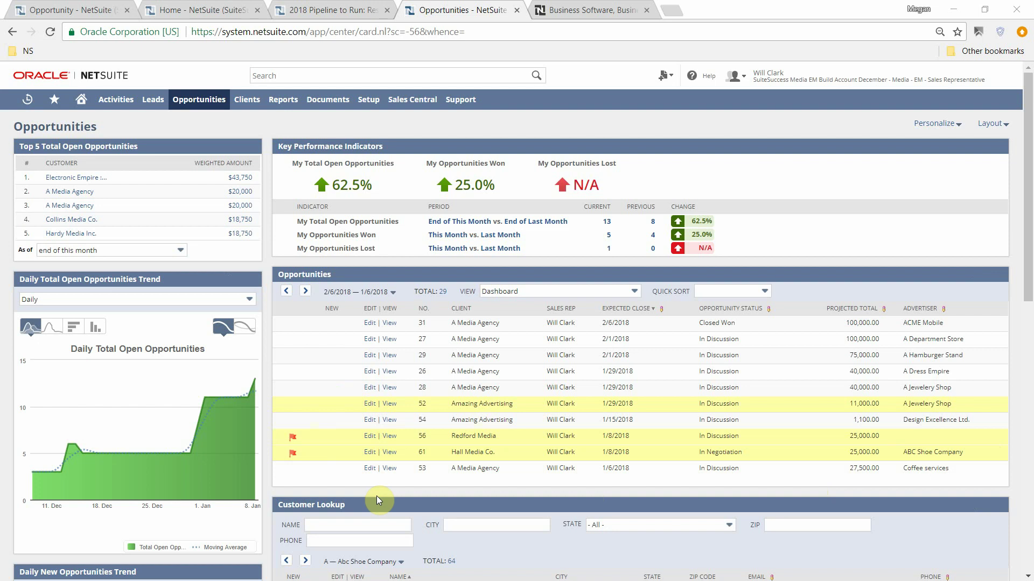
pyautogui.scroll(-5, 377, 496)
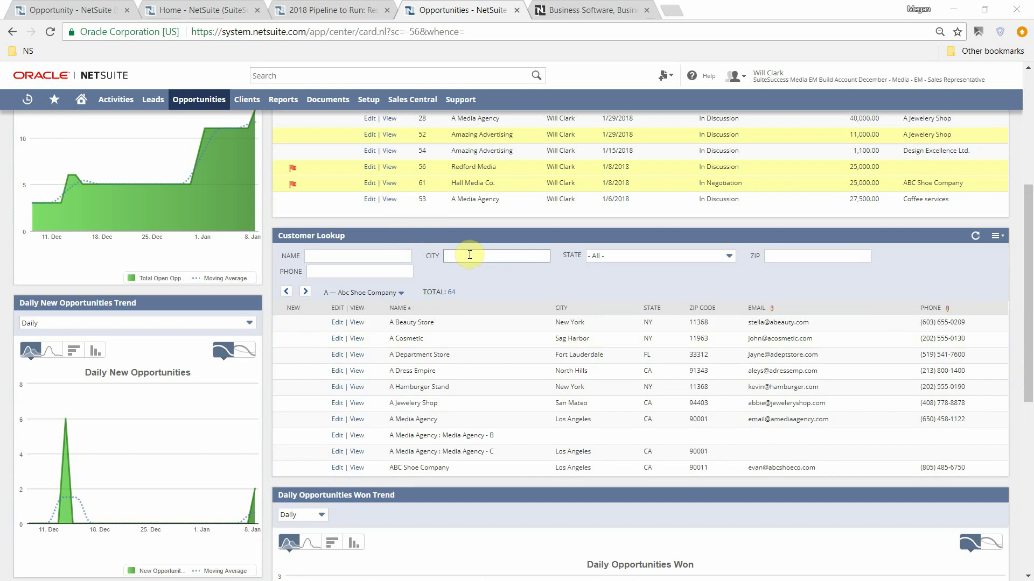
pyautogui.click(470, 255)
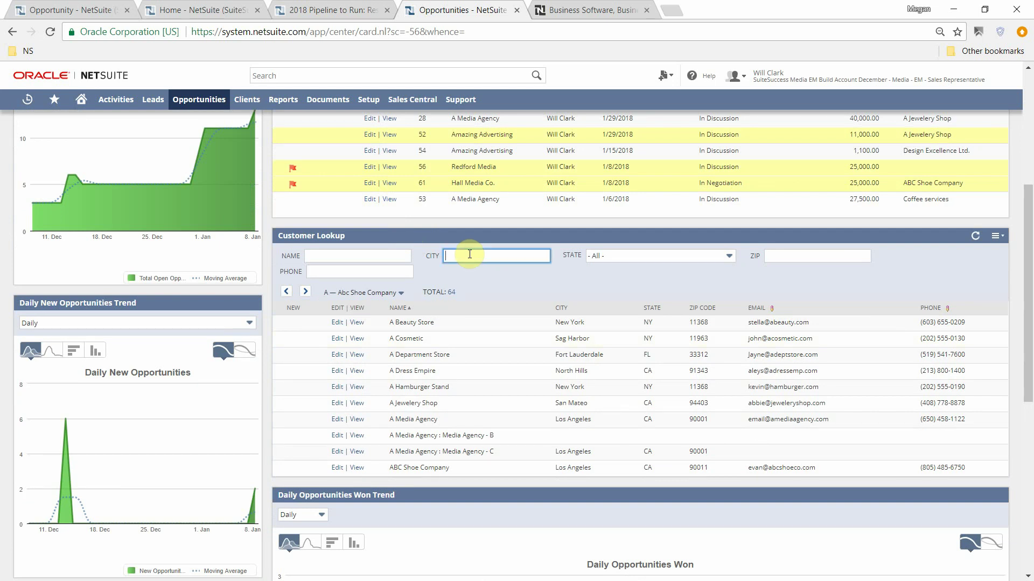
pyautogui.write('los ang')
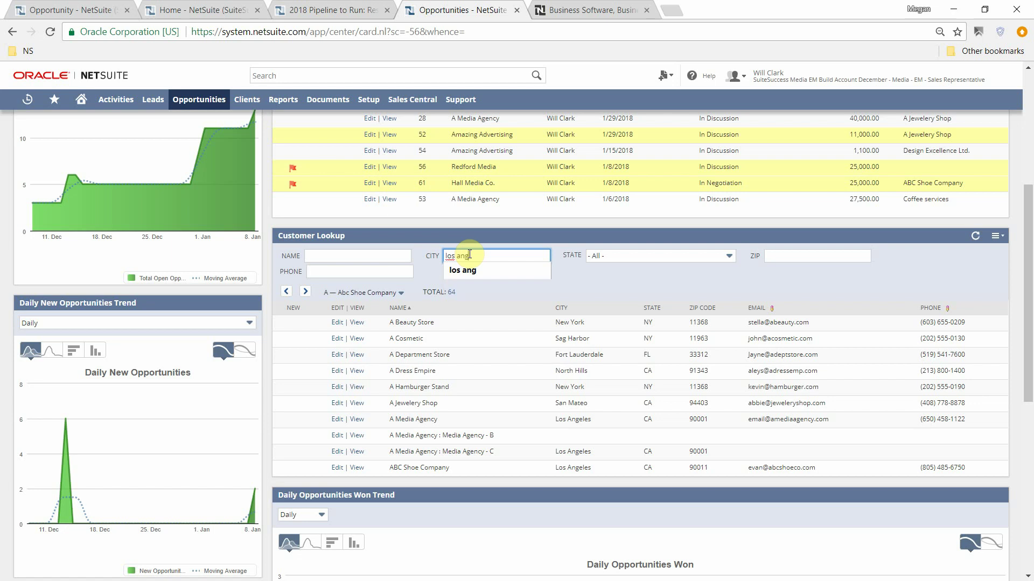
pyautogui.press('Tab')
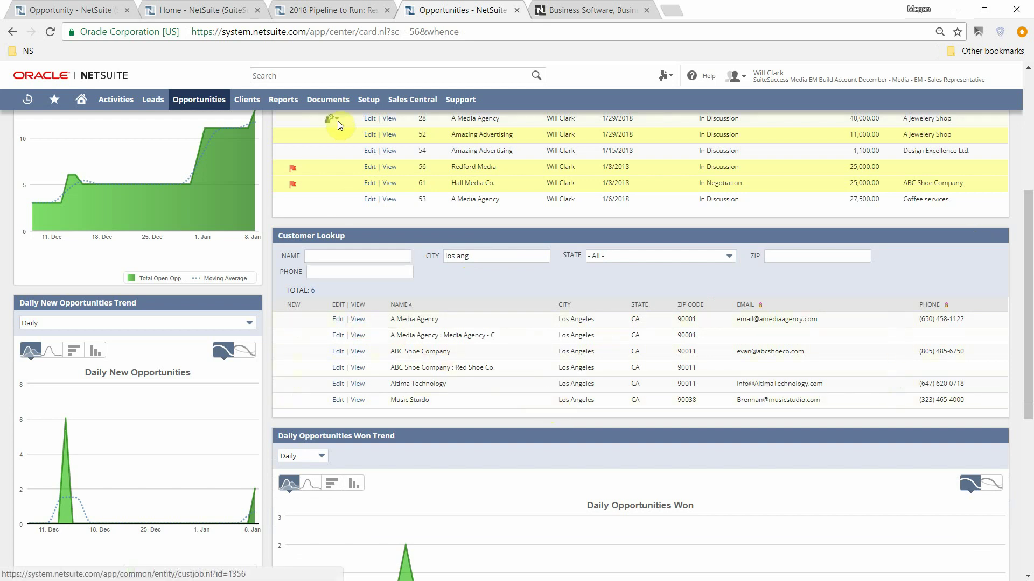
# Search globally for "cl: a media" and open the A Media Agency client record.
pyautogui.click(336, 76)
pyautogui.write('cl')
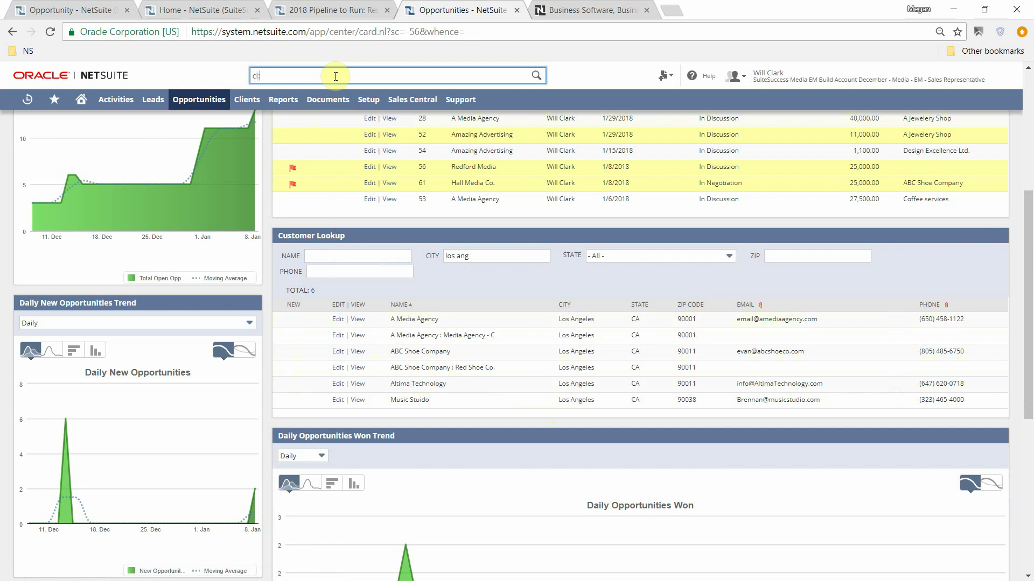
pyautogui.write(': a media')
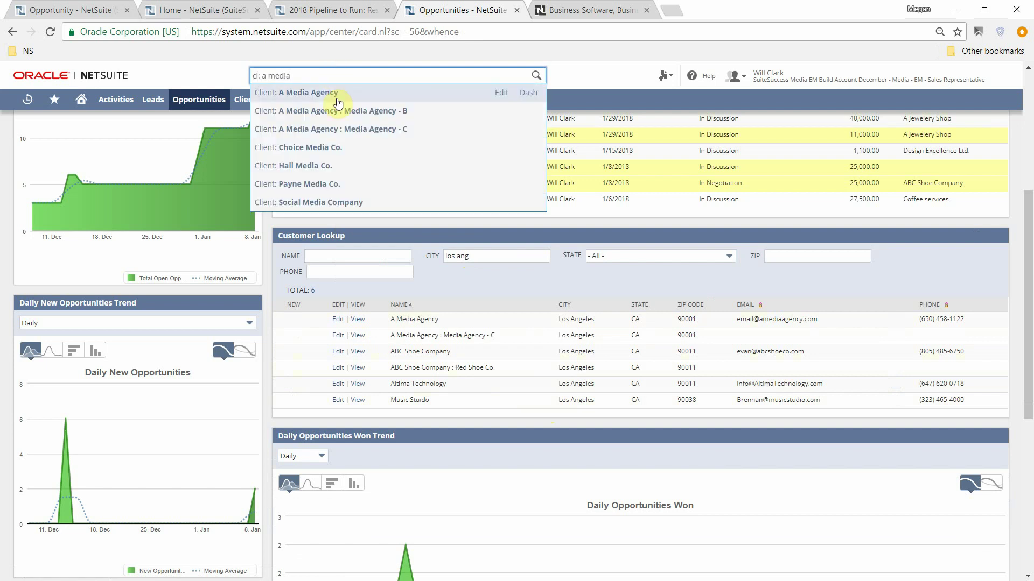
pyautogui.click(333, 102)
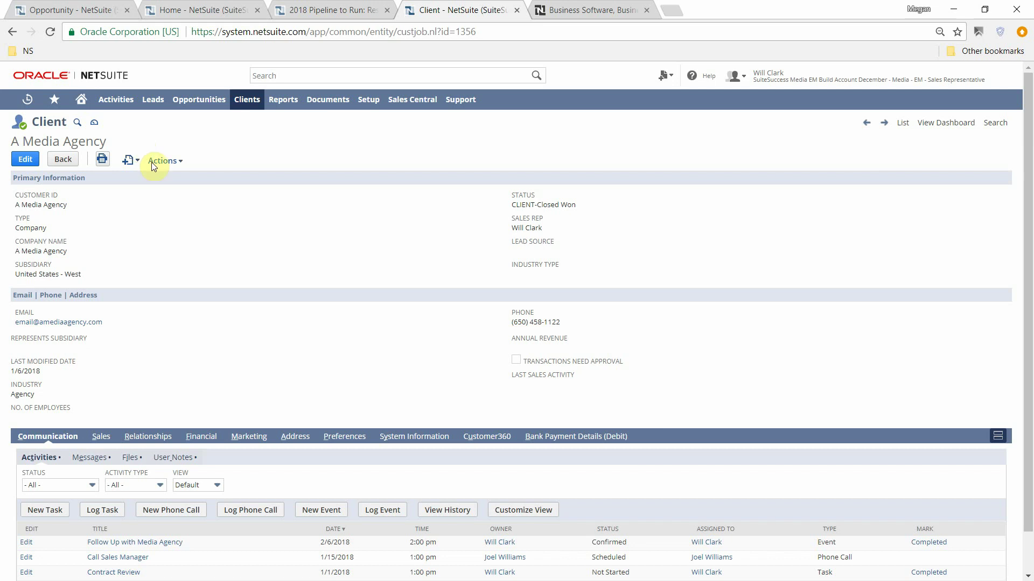
# Review the messages, files and user notes in the Communication section of the A Media Agency record.
pyautogui.scroll(-1, 194, 299)
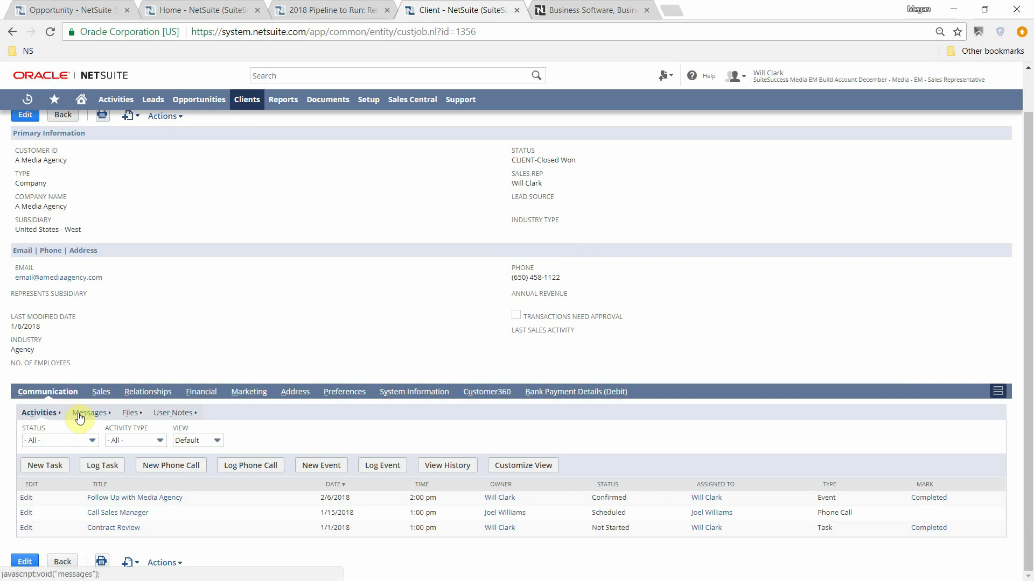
pyautogui.click(78, 415)
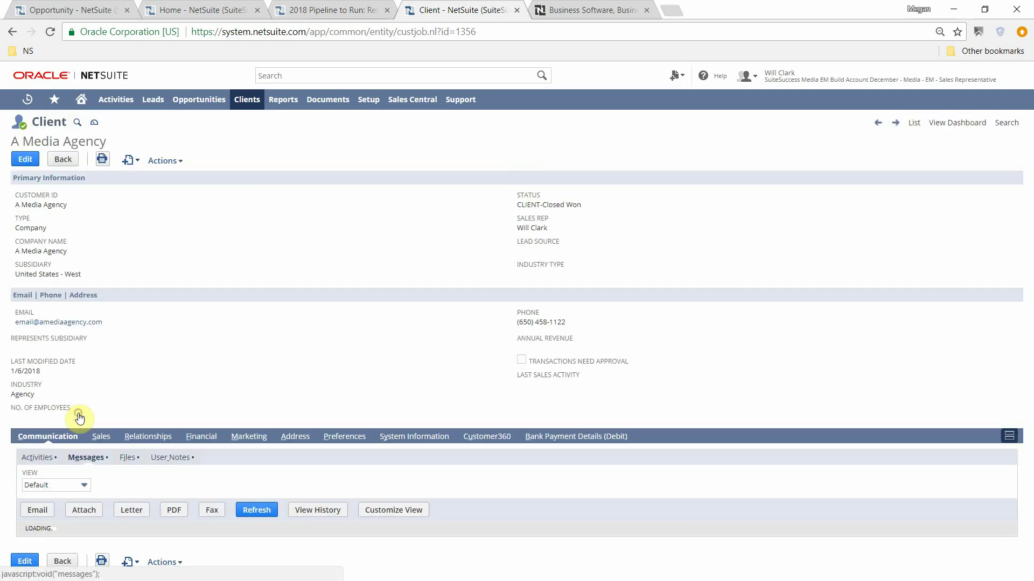
pyautogui.click(130, 458)
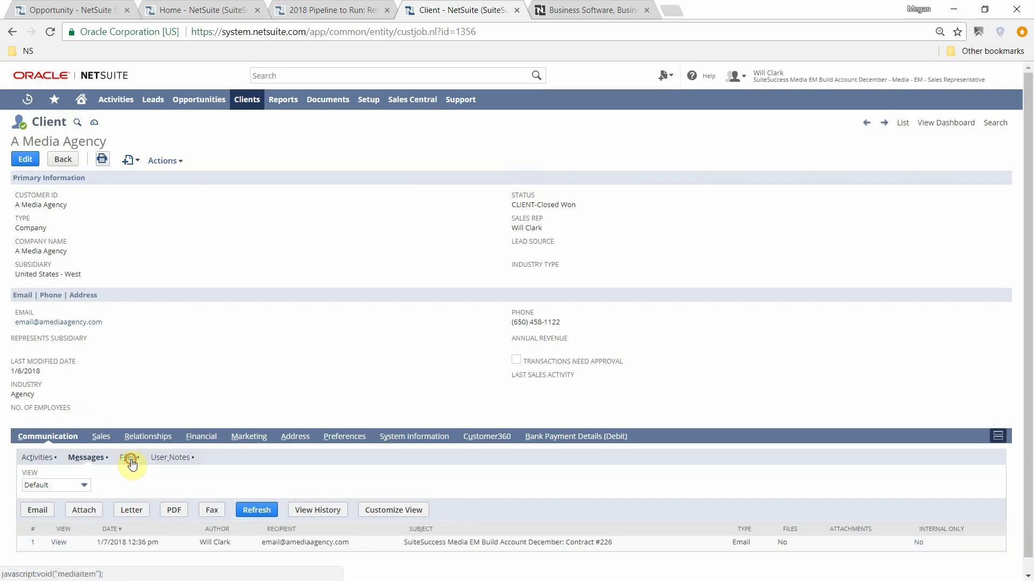
pyautogui.click(171, 459)
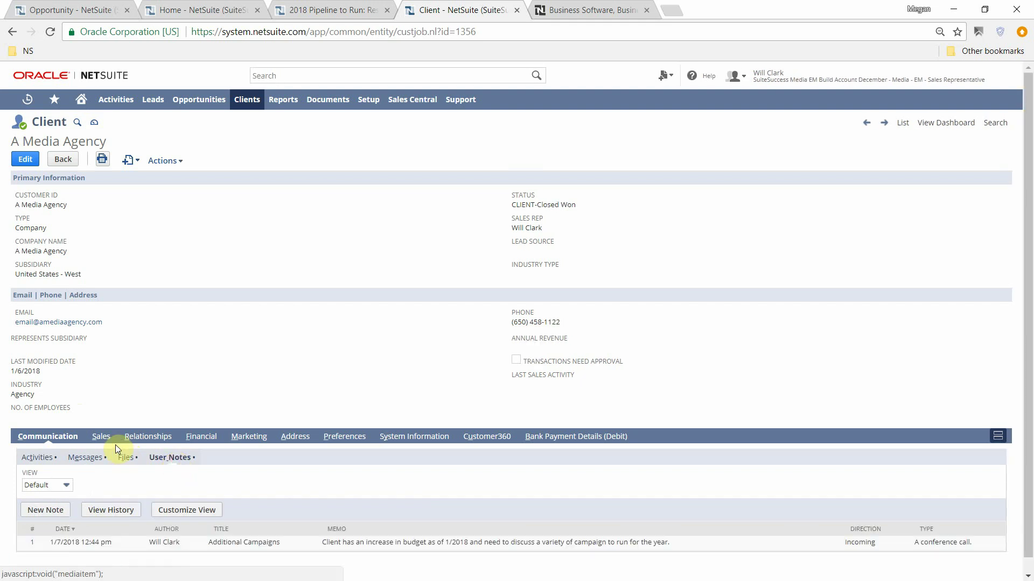
# Review A Media Agency's sales transactions, subcustomer relationships, and balance and aging information.
pyautogui.click(102, 438)
pyautogui.scroll(-5, 196, 386)
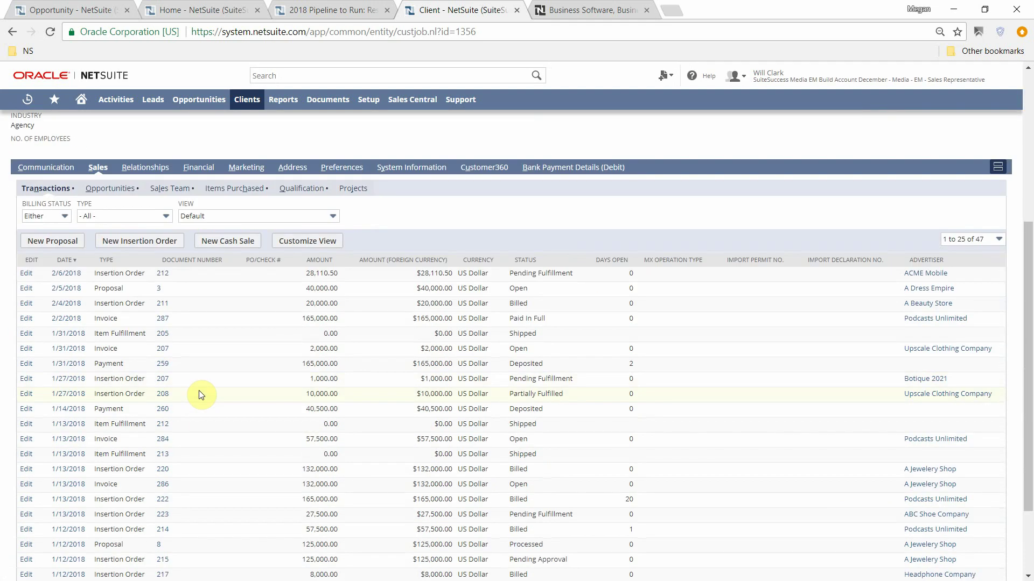
pyautogui.click(160, 168)
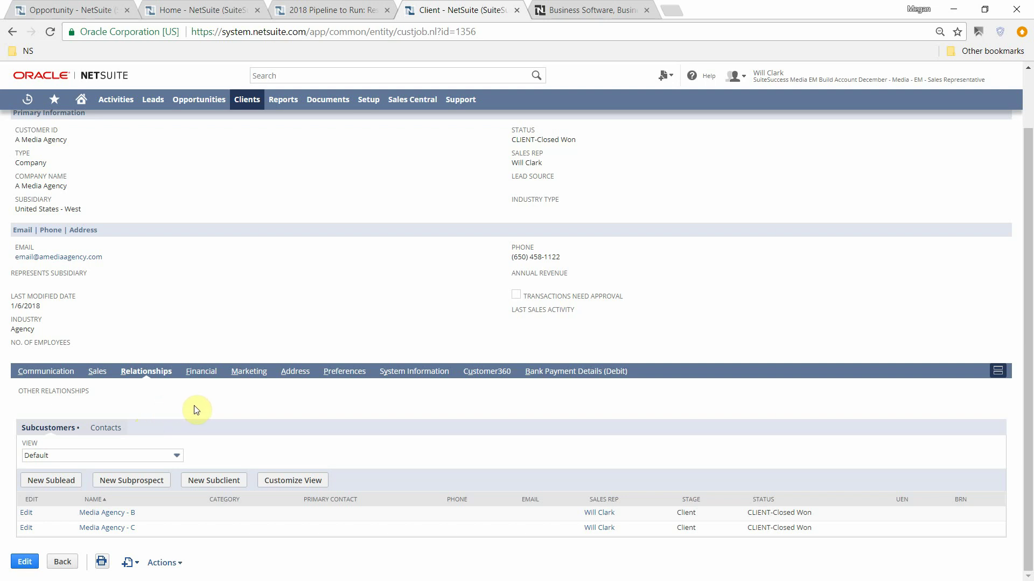
pyautogui.click(202, 372)
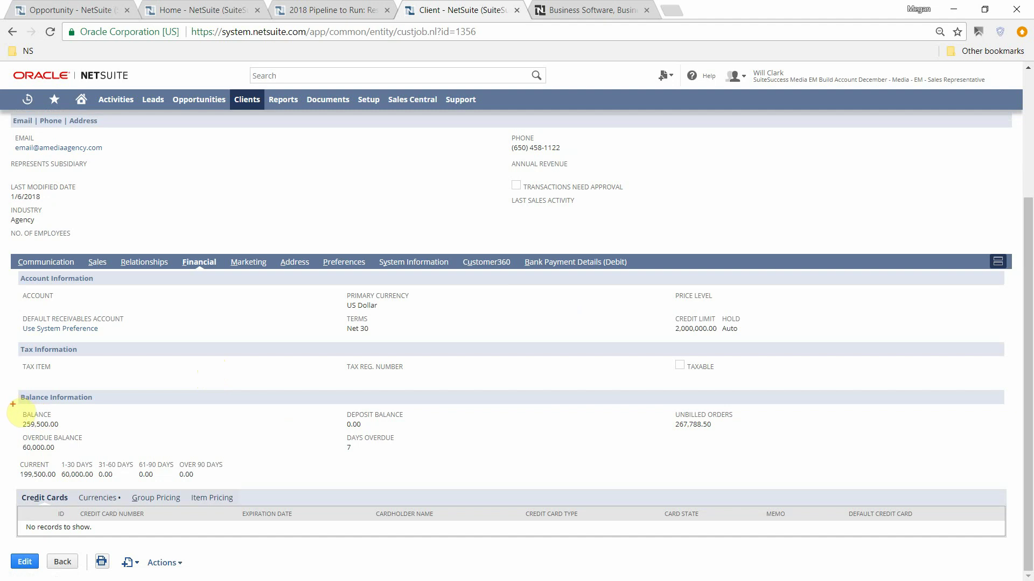
pyautogui.moveTo(13, 404)
pyautogui.mouseDown()
pyautogui.moveTo(186, 485)
pyautogui.moveTo(248, 493)
pyautogui.mouseUp()
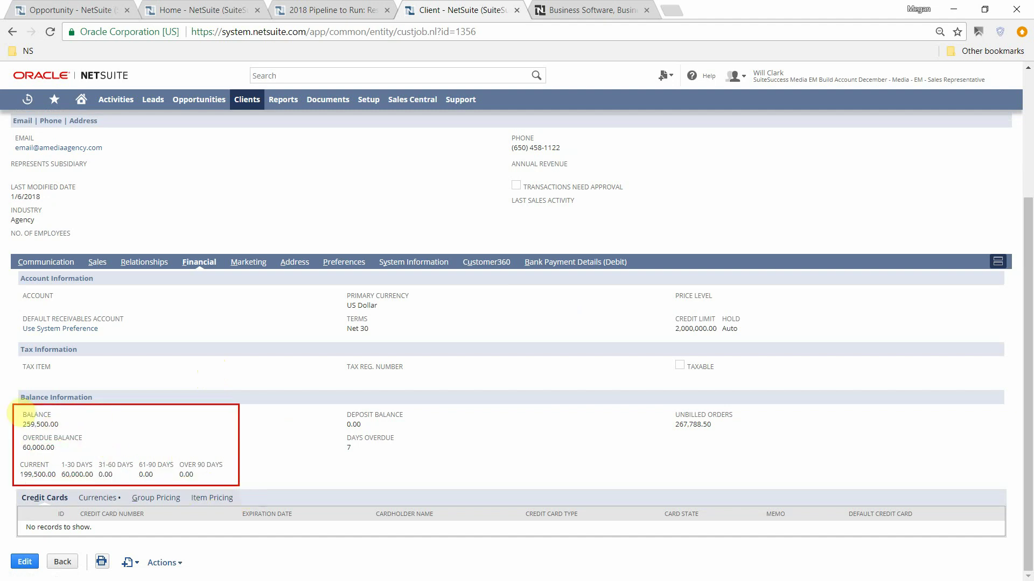
# Check the client's Top Sold Items under Customer360 and open the A Media Agency client dashboard.
pyautogui.click(506, 262)
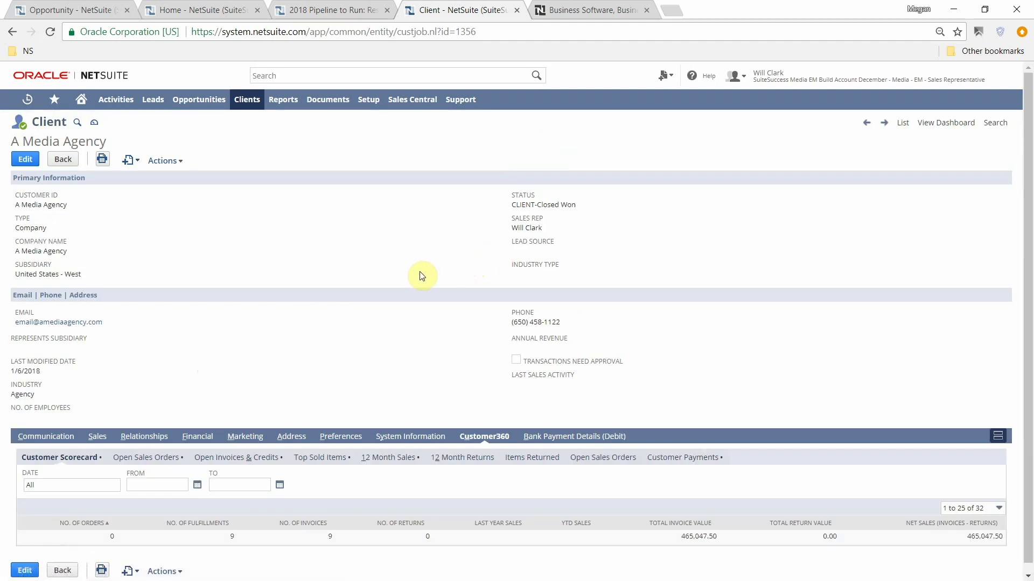
pyautogui.click(332, 465)
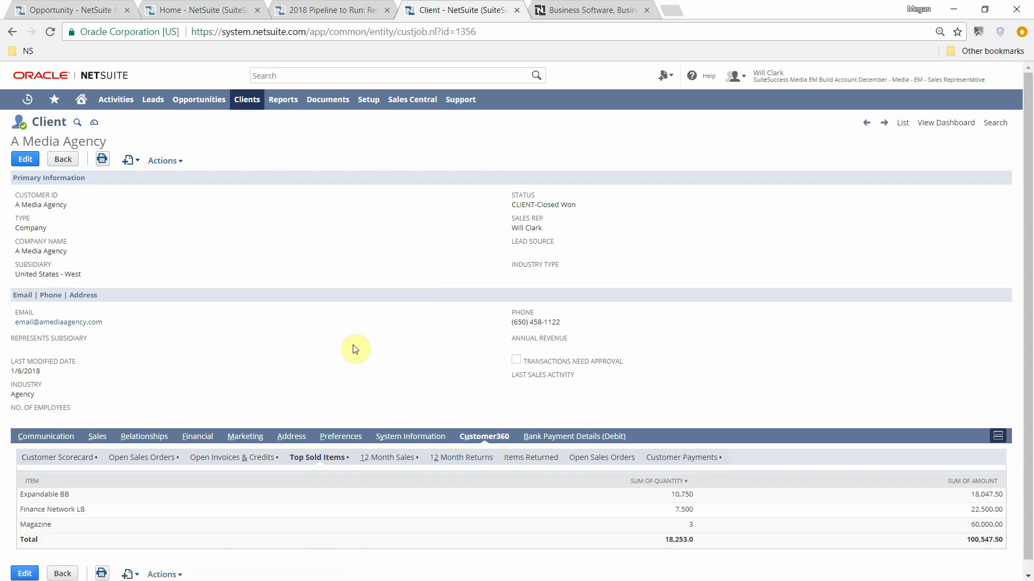
pyautogui.click(95, 127)
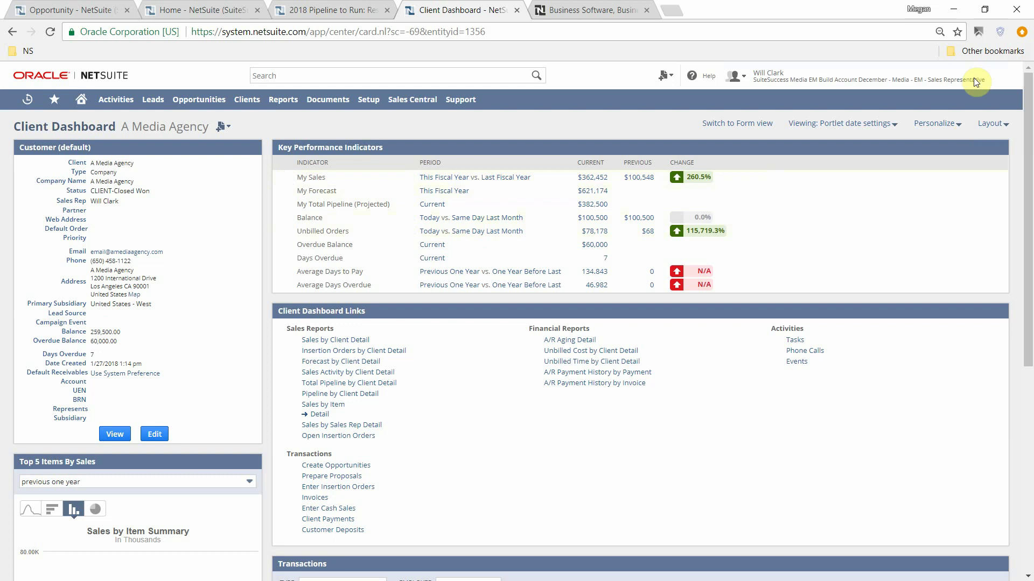
# Switch to the Media - EM - Sales Manager role and review its home dashboard down to Sales Managers By Forecast.
pyautogui.moveTo(946, 83)
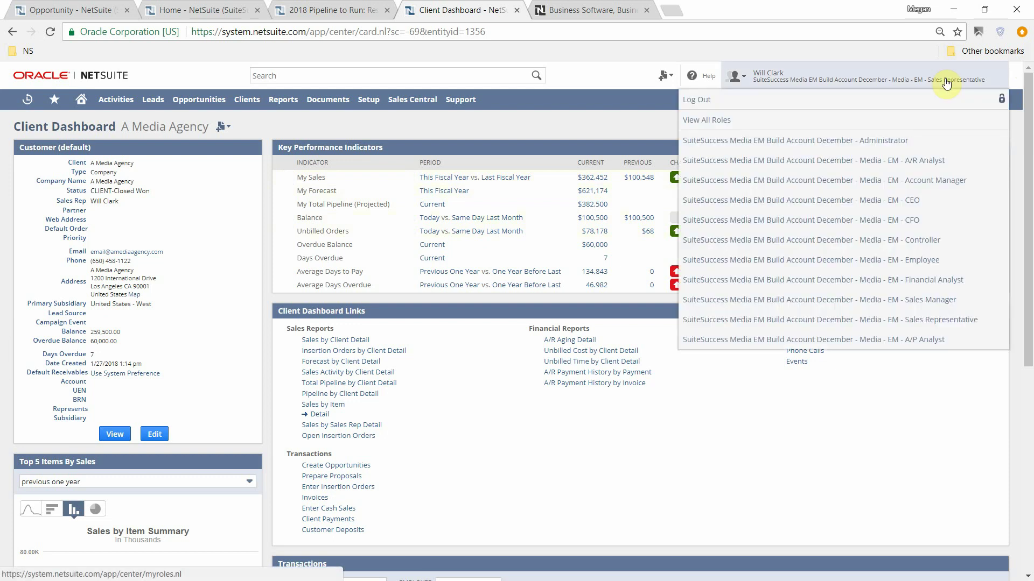
pyautogui.click(882, 308)
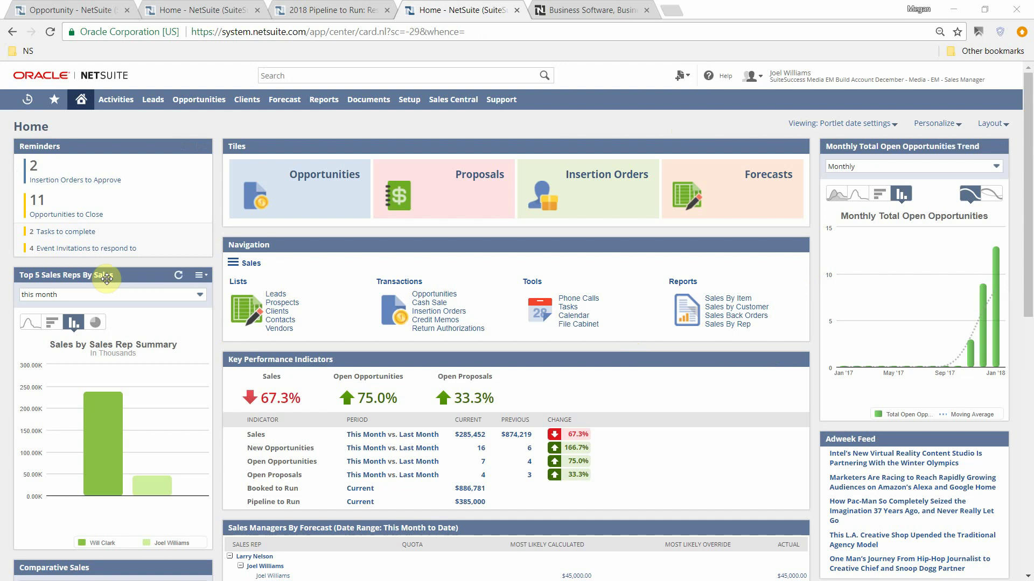
pyautogui.scroll(-5, 320, 389)
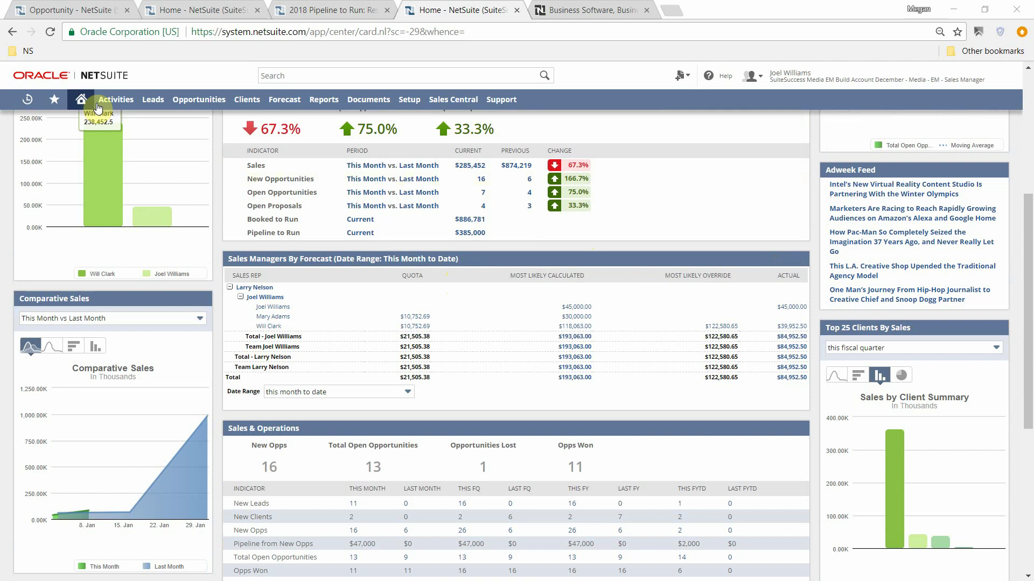
# Open the Forecast Accuracy report from the shortcuts and look at its column period options.
pyautogui.moveTo(54, 101)
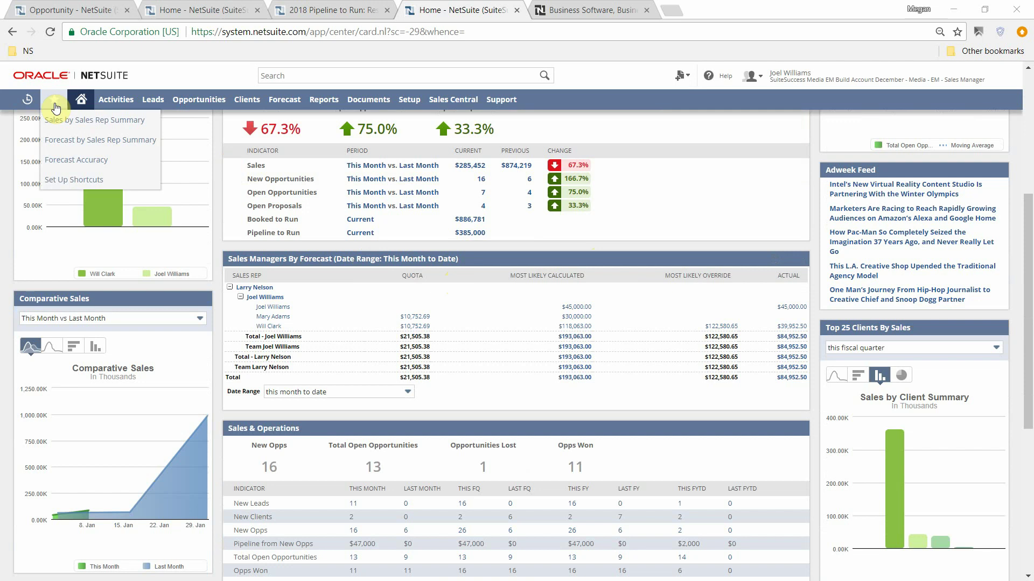
pyautogui.click(73, 160)
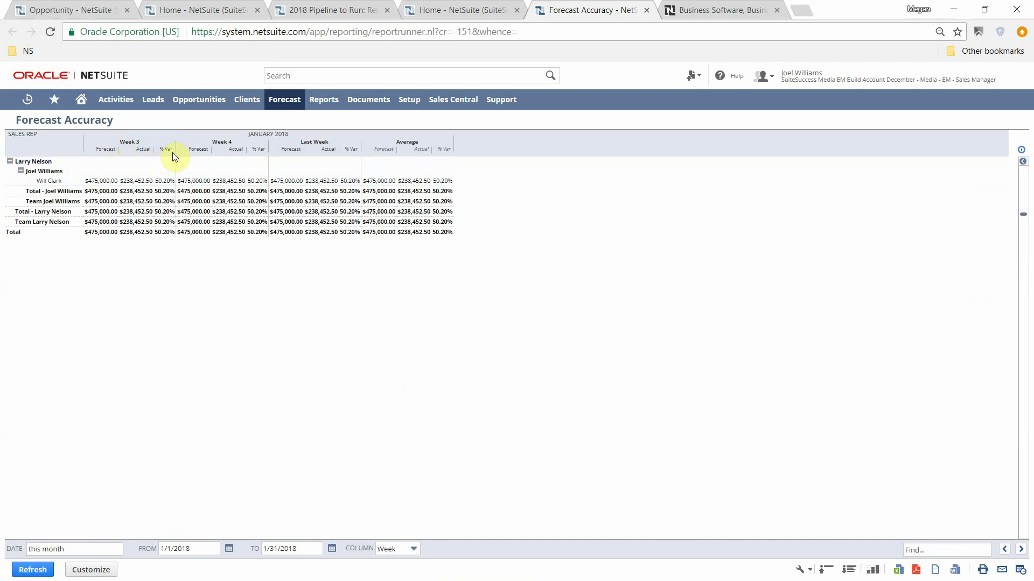
pyautogui.click(399, 549)
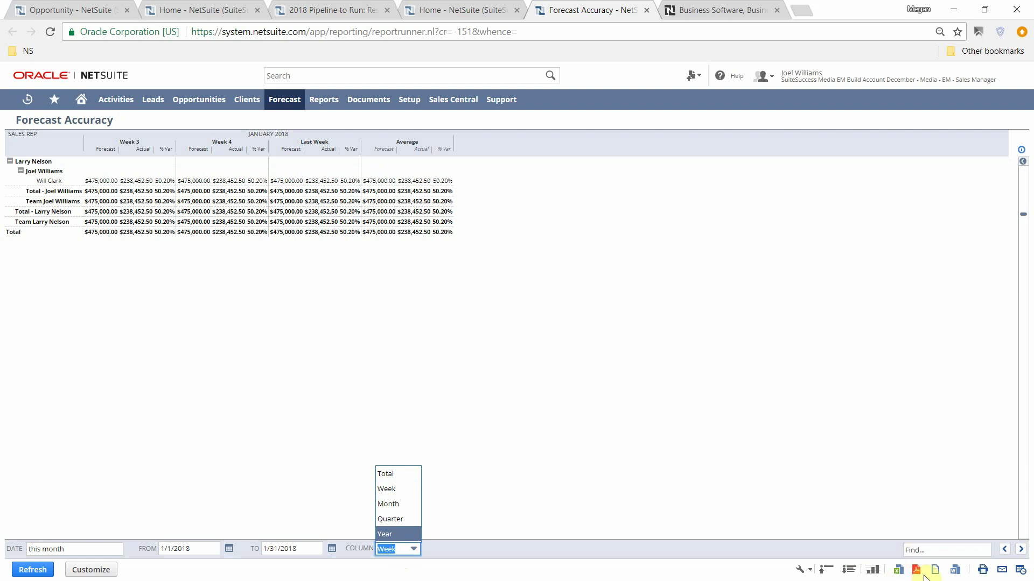
# Try scheduling the Forecast Accuracy report to run more than once, and cancel the schedule form.
pyautogui.click(1021, 570)
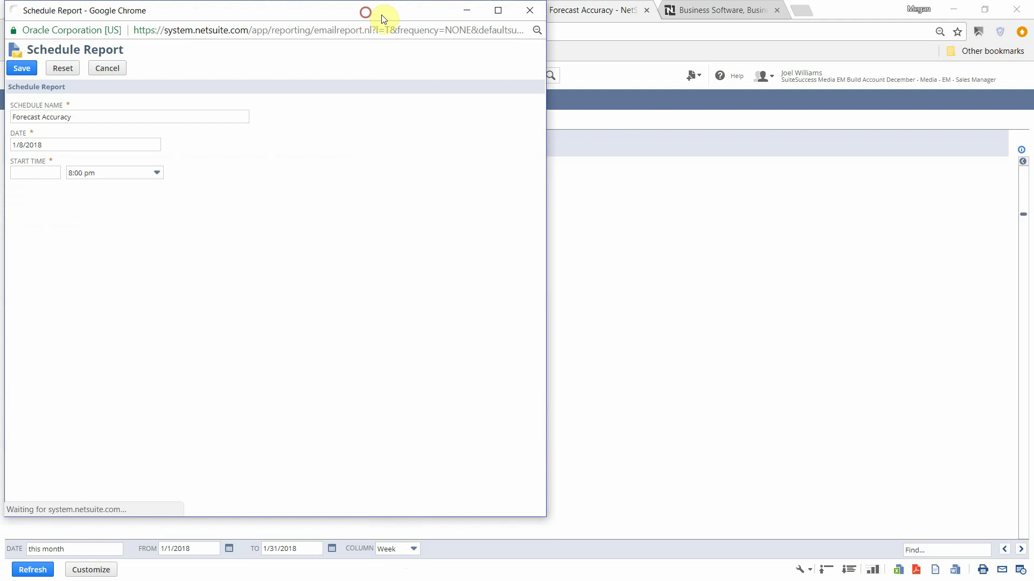
pyautogui.click(140, 196)
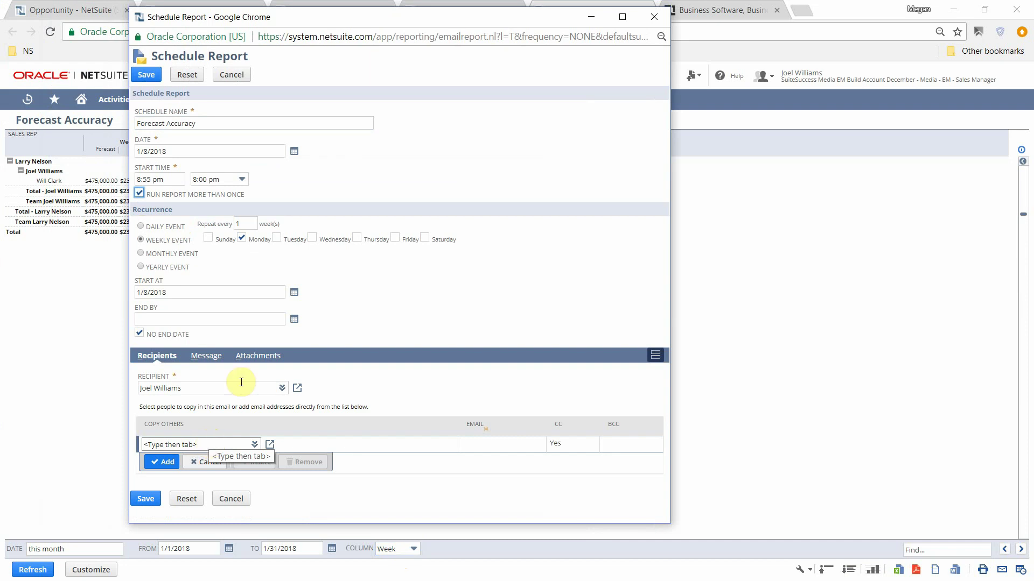
pyautogui.click(232, 75)
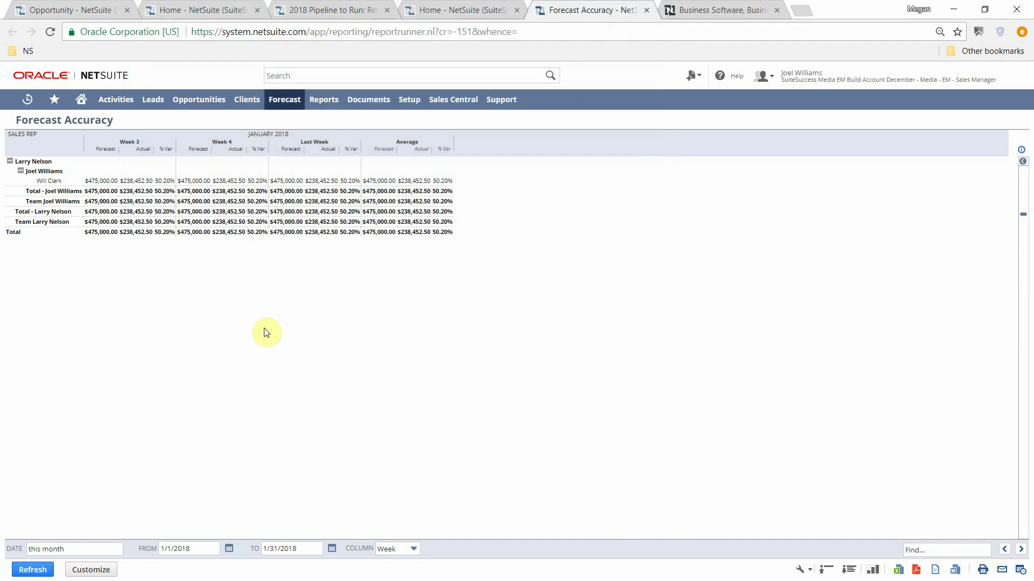
# Review the close rate, top open opportunities and opportunities without recent sales activity in the Opportunities overview.
pyautogui.click(199, 99)
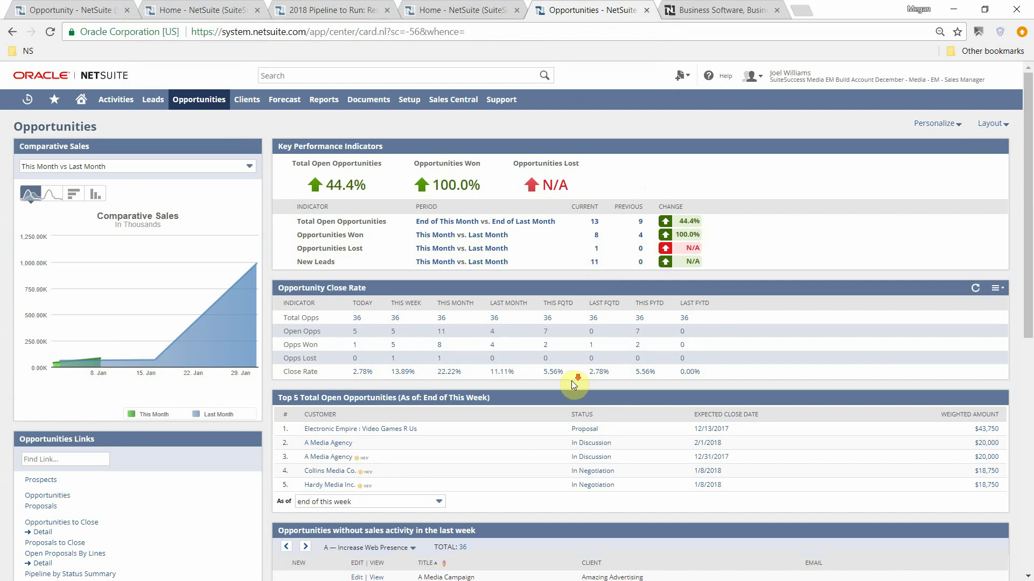
pyautogui.scroll(-4, 572, 383)
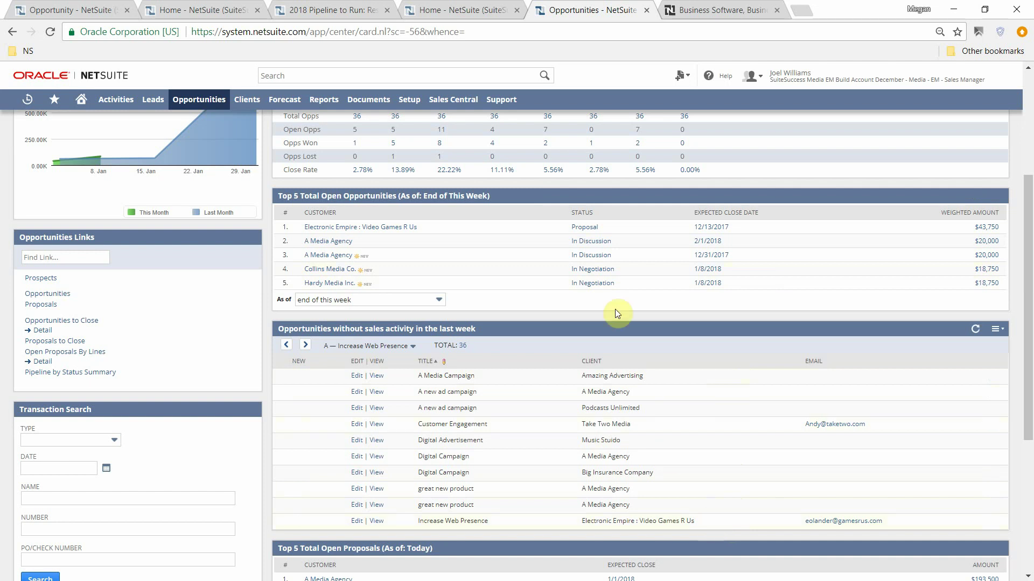
# Review Sales Central, from the Sales Leaderboard's transaction counts and amounts to the Sales Audit, Sales Activity and Opportunity Close Rate figures.
pyautogui.click(462, 102)
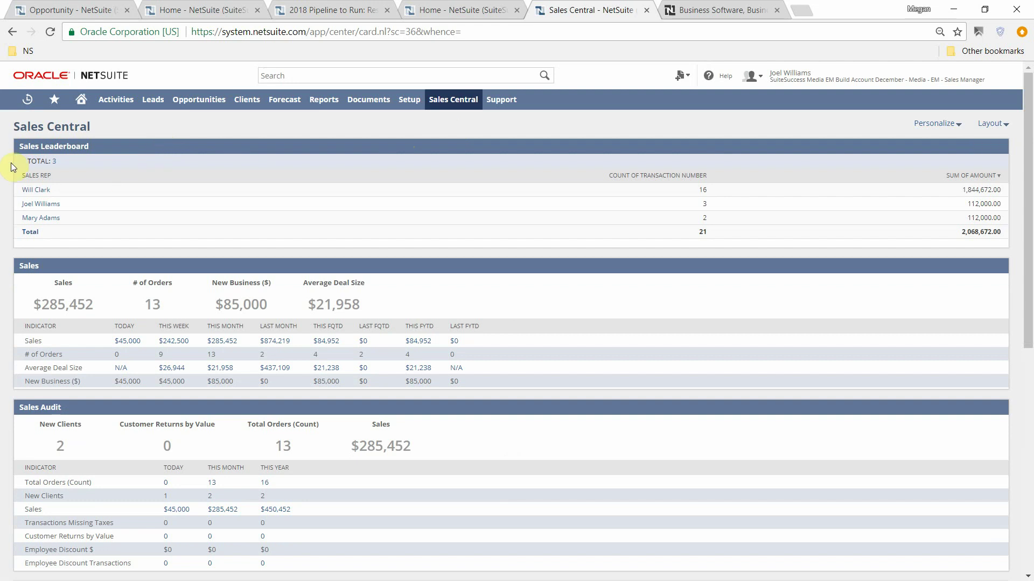
pyautogui.moveTo(13, 164)
pyautogui.mouseDown()
pyautogui.moveTo(748, 202)
pyautogui.moveTo(752, 247)
pyautogui.mouseUp()
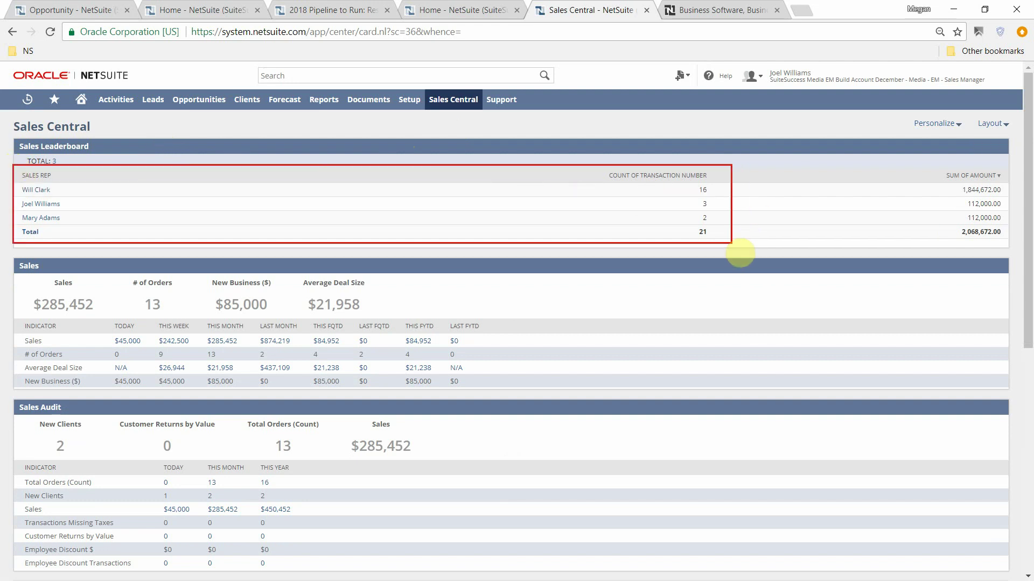
pyautogui.moveTo(835, 248)
pyautogui.mouseDown()
pyautogui.moveTo(1015, 226)
pyautogui.moveTo(1017, 262)
pyautogui.mouseUp()
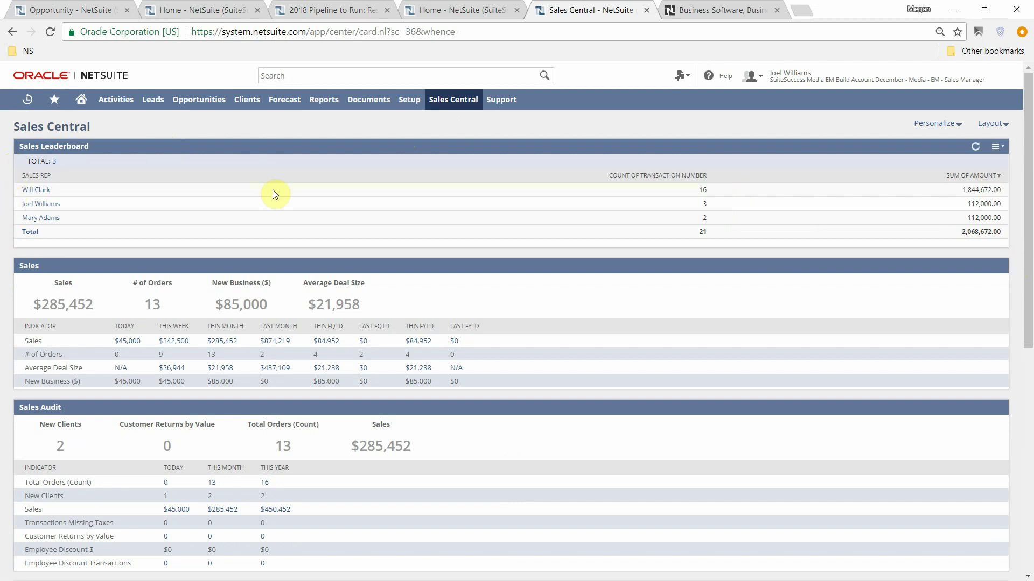
pyautogui.scroll(-4, 348, 320)
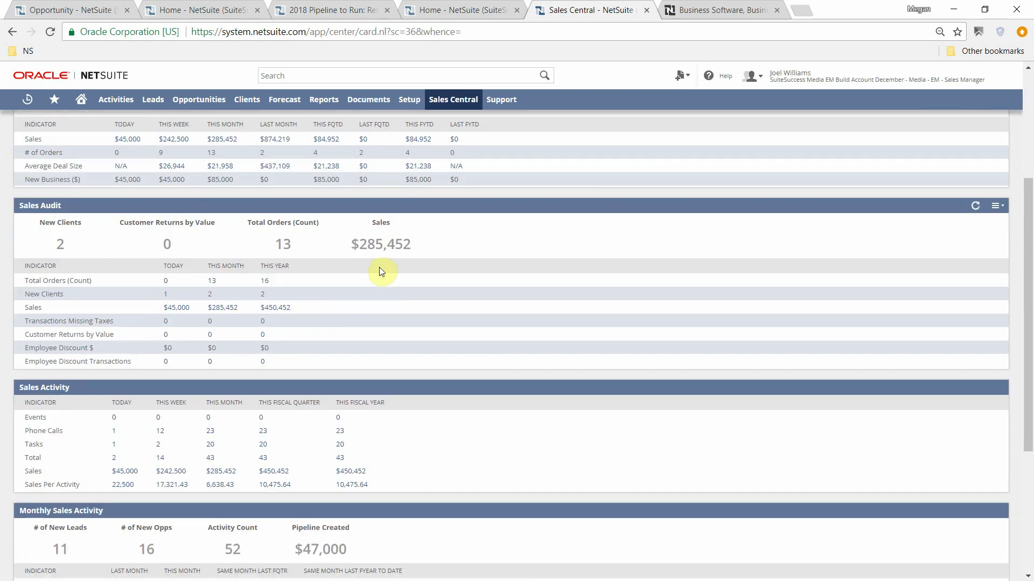
pyautogui.scroll(-4, 380, 269)
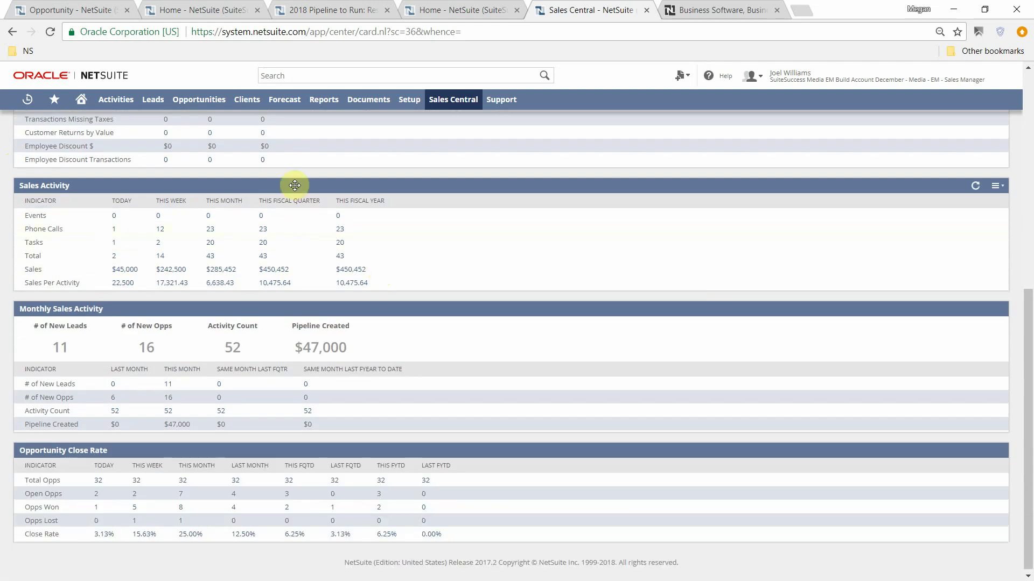
pyautogui.moveTo(295, 185); pyautogui.dragTo(300, 283)
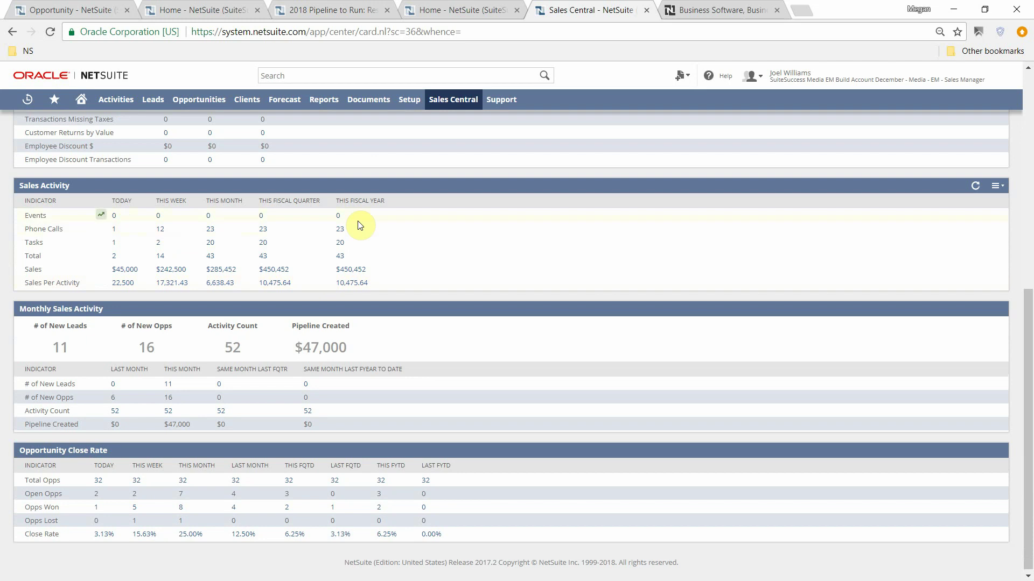